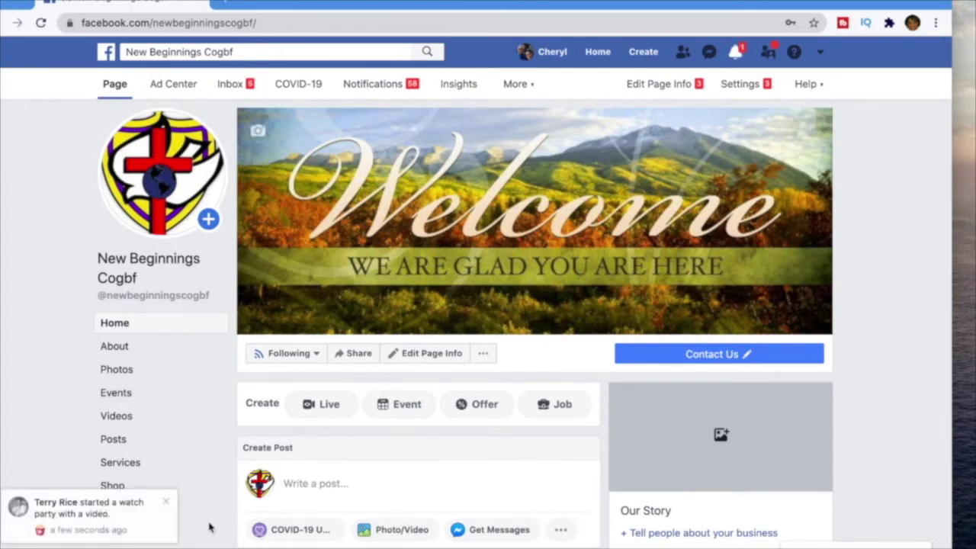
Step: Scroll down the New Beginnings Cogbf Page to its Create Post box
scroll(475, 283, down, 2)
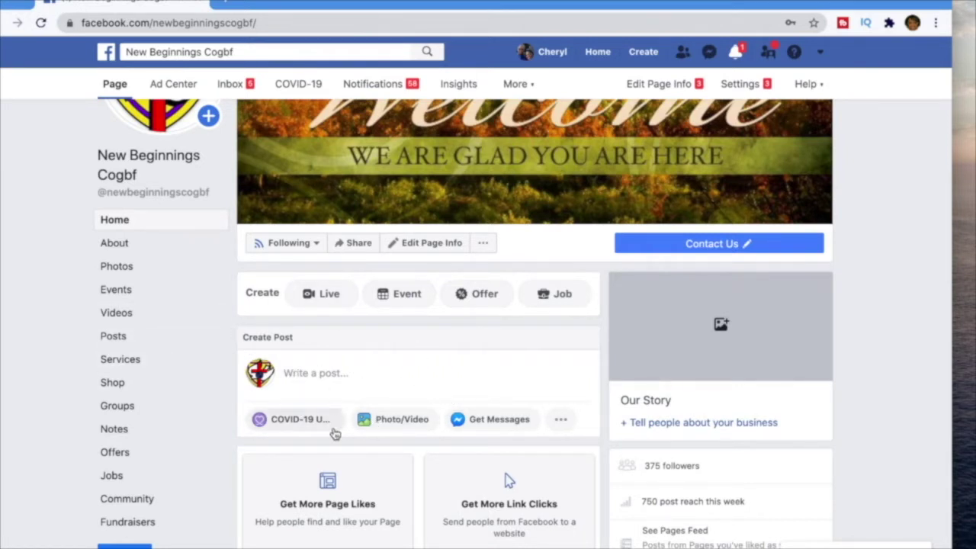
Step: Attach '4th Sunday - June 2020 - Pastor's Testimony.mp4' from FCPX EXTERNAL > NBCOGBF > Sunday Services
click(387, 422)
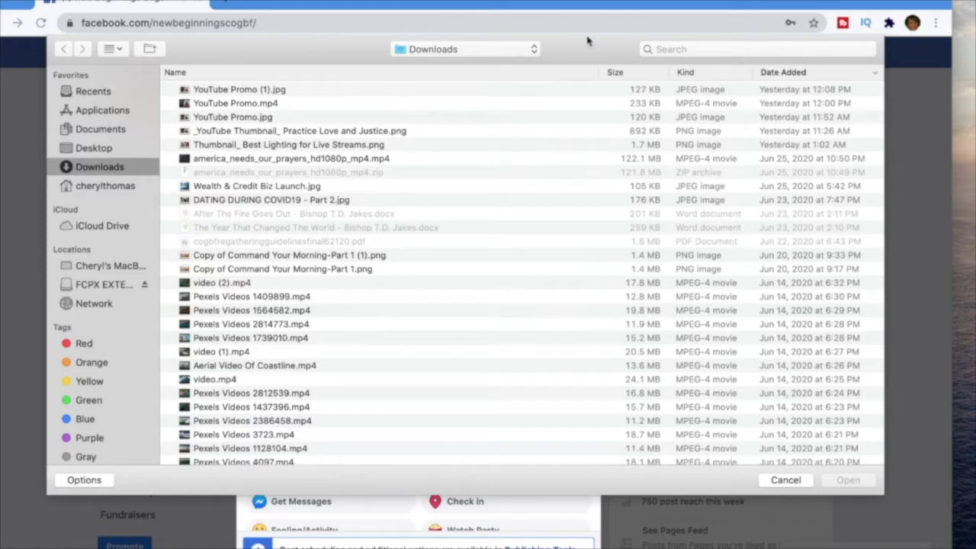
click(536, 54)
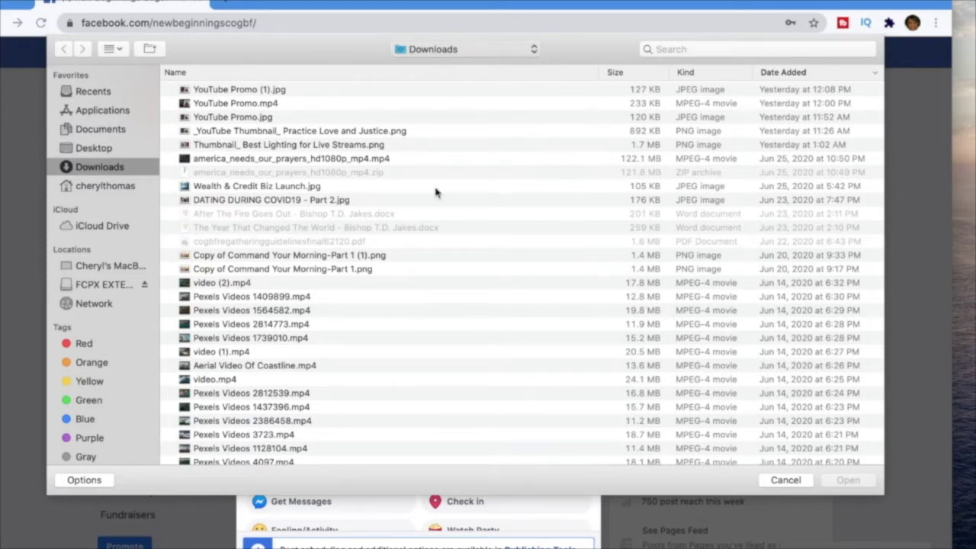
click(87, 286)
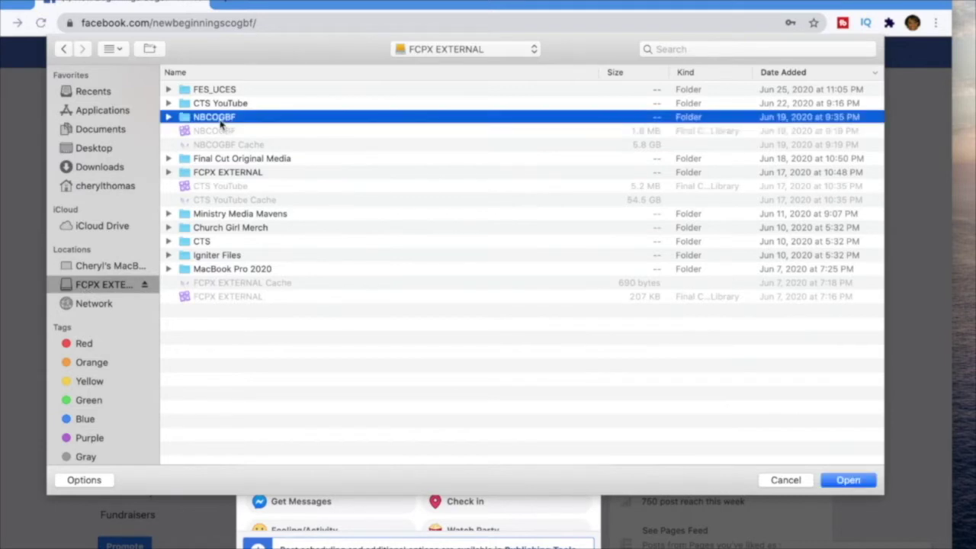
double_click(217, 119)
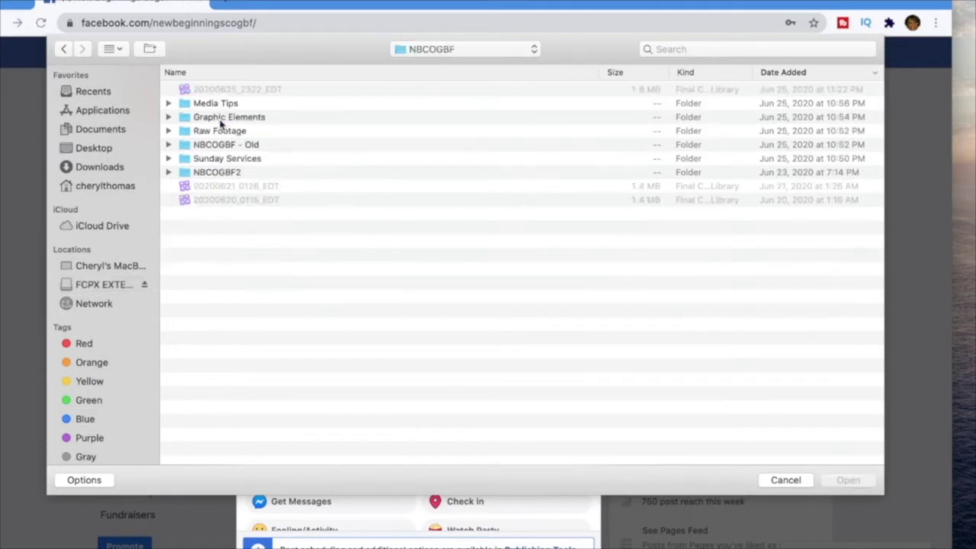
click(213, 162)
double_click(211, 159)
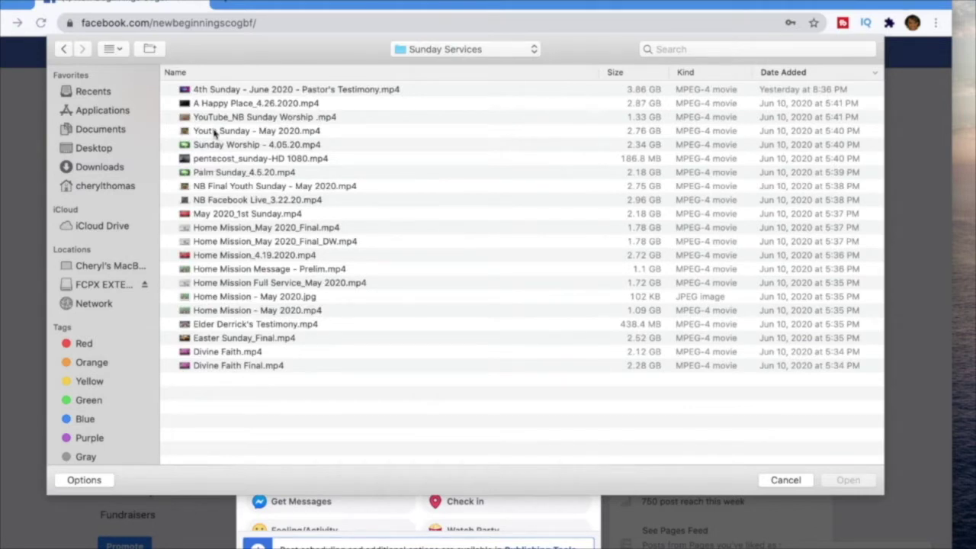
click(224, 92)
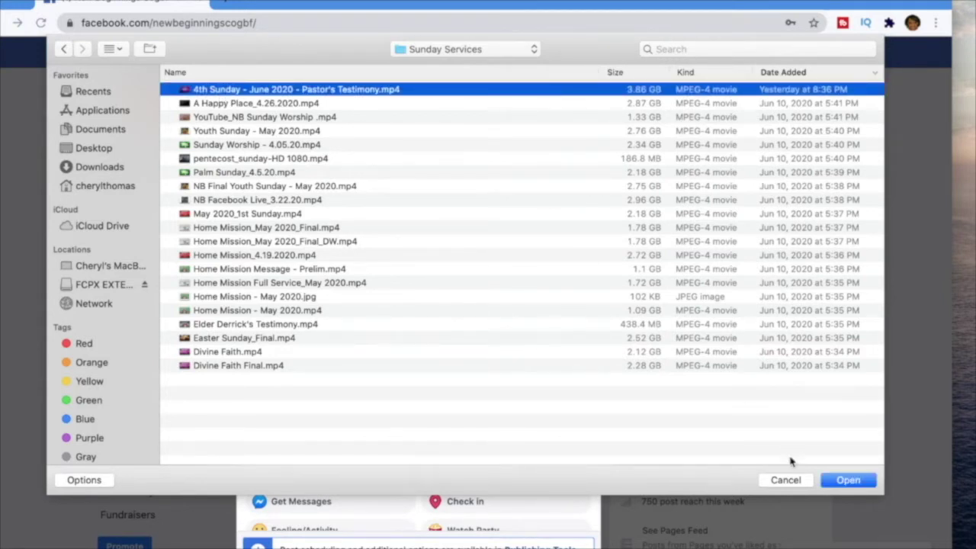
click(847, 480)
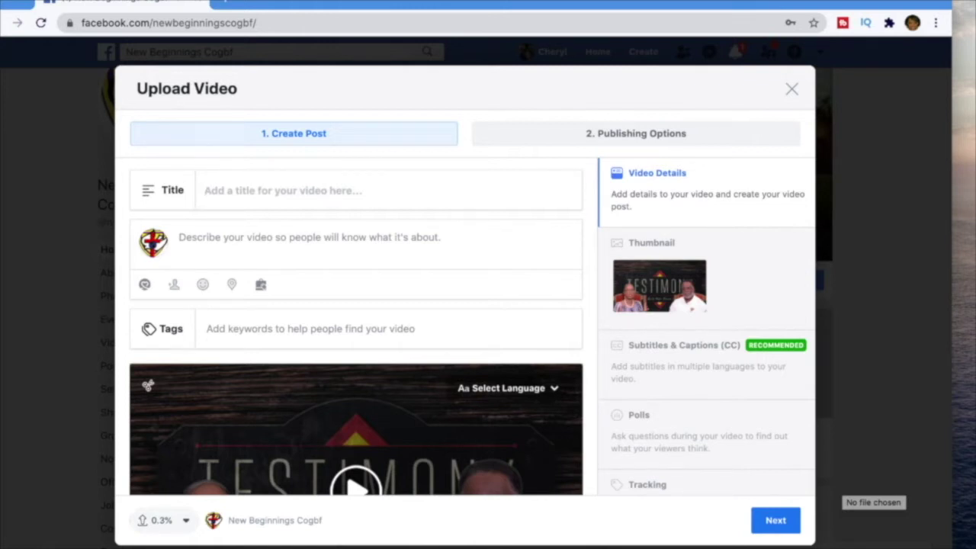
Step: Title the video 'Sunday Morning Worship', describe it as 'Pastor Armstrong's Testimony', and type 'Chri' in Tags
text(Se)
key(BackSpace)
text(u)
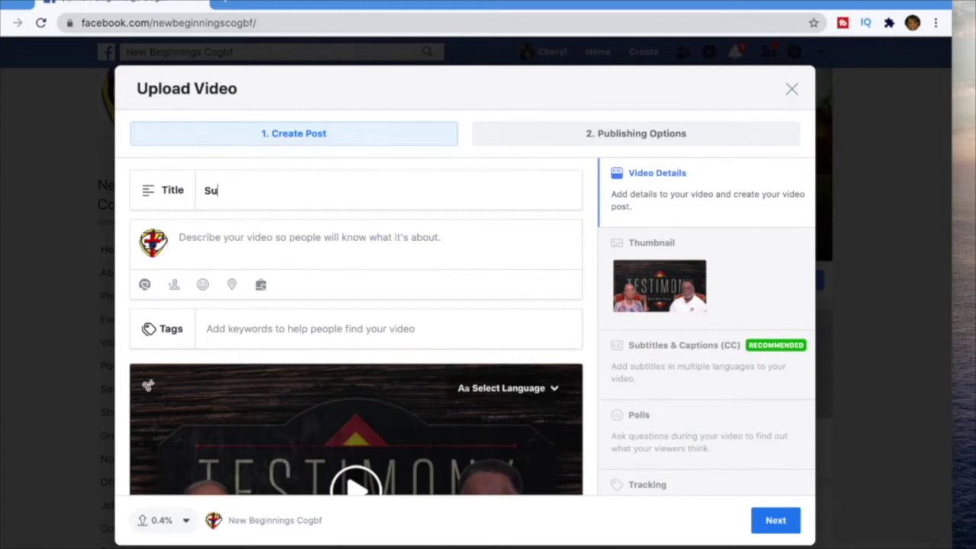
text(nday Morning Worship)
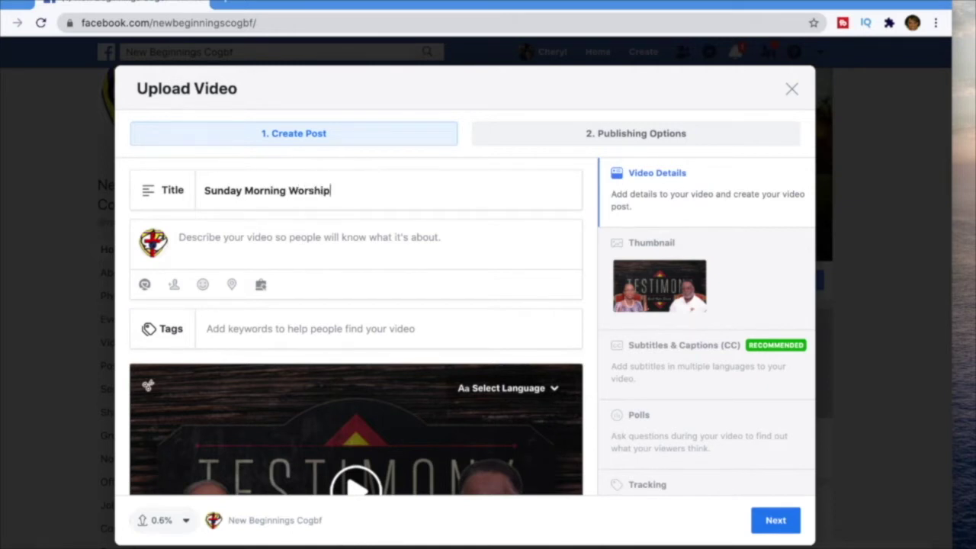
click(199, 240)
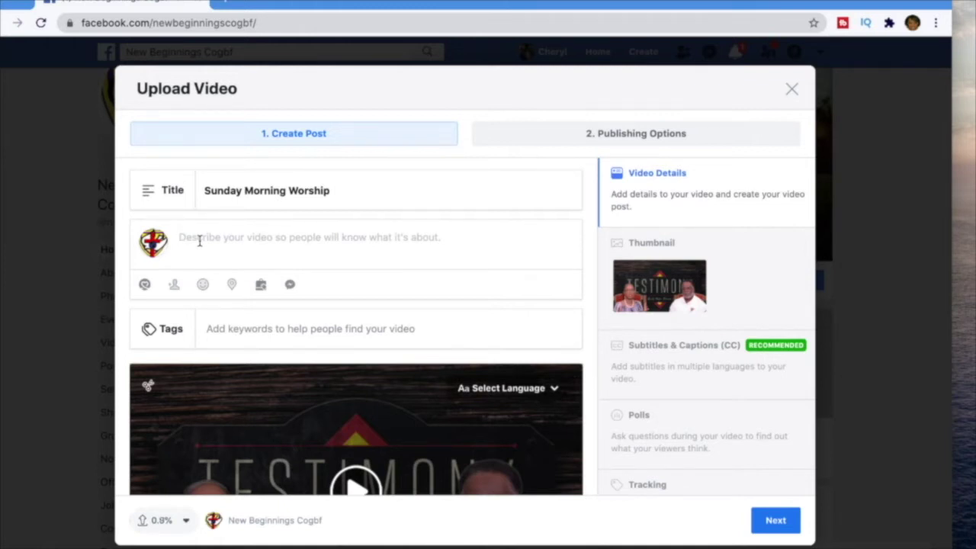
text(Pa)
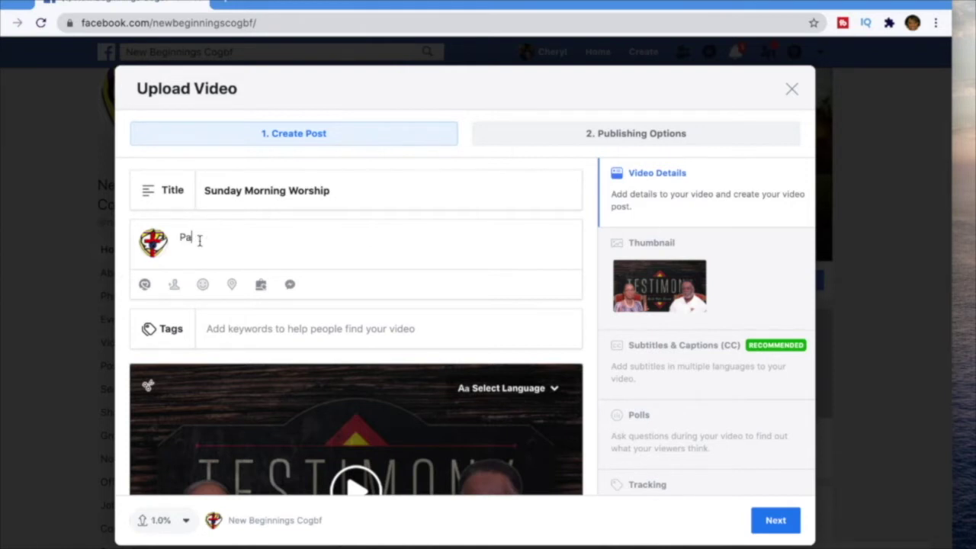
text(stor Armstrong's Testimony)
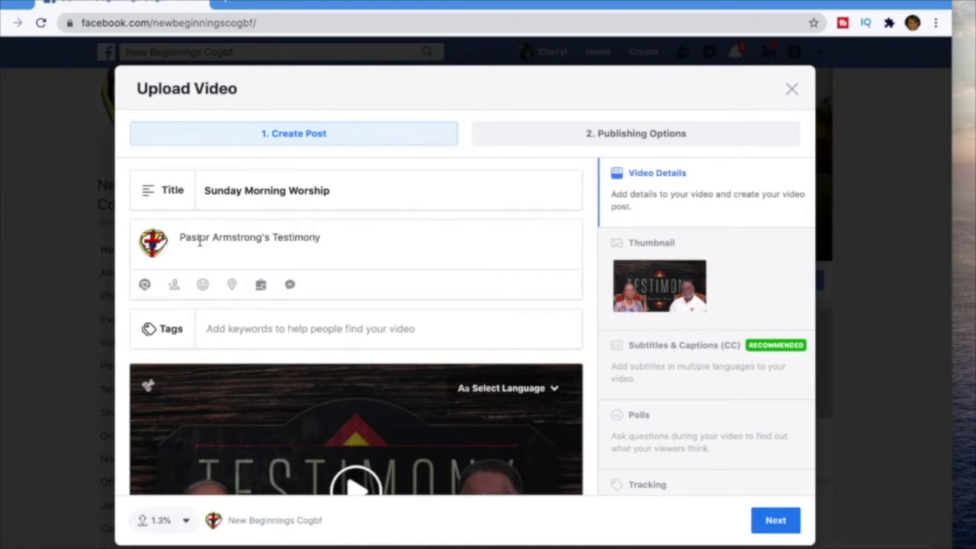
click(215, 334)
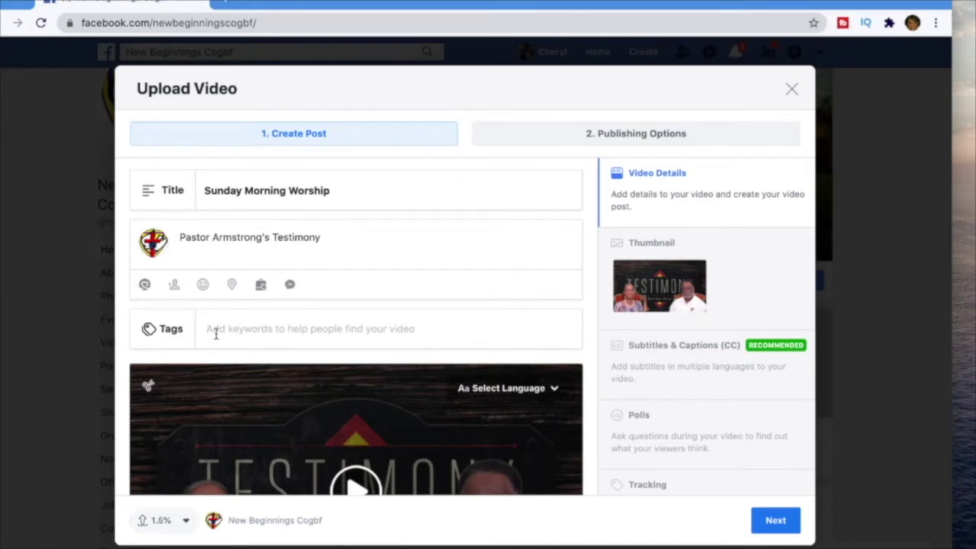
text(Chri)
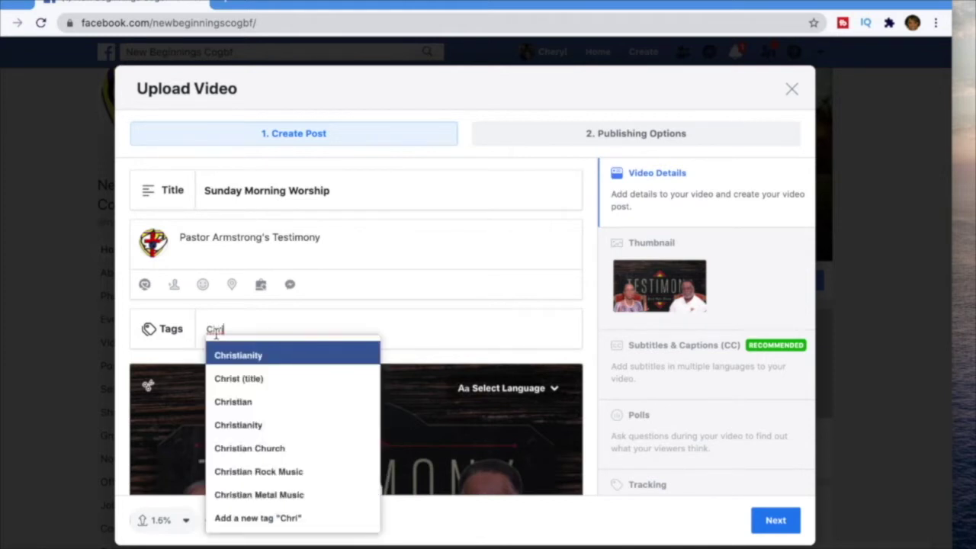
Step: Tag the video with Christianity, Christian and Christian Church
click(246, 357)
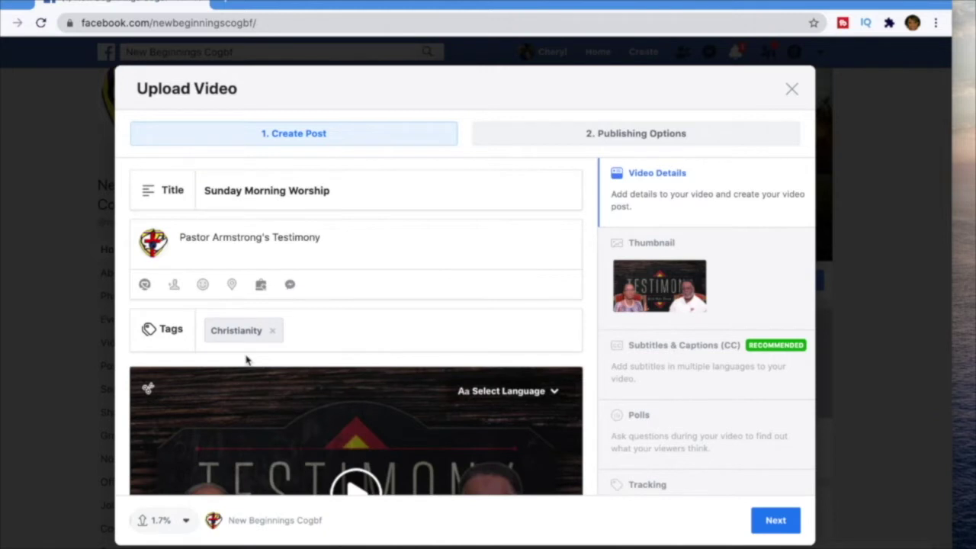
text(Ch)
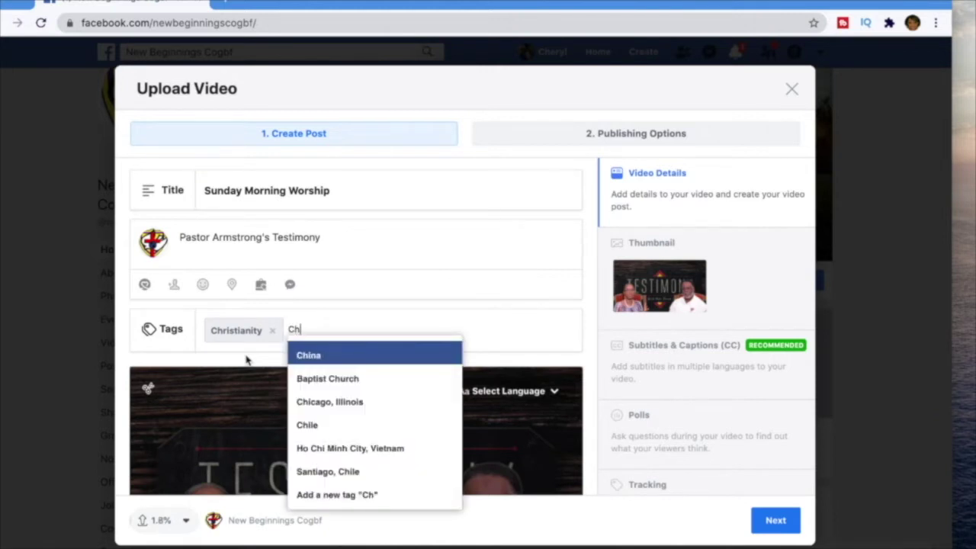
text(r)
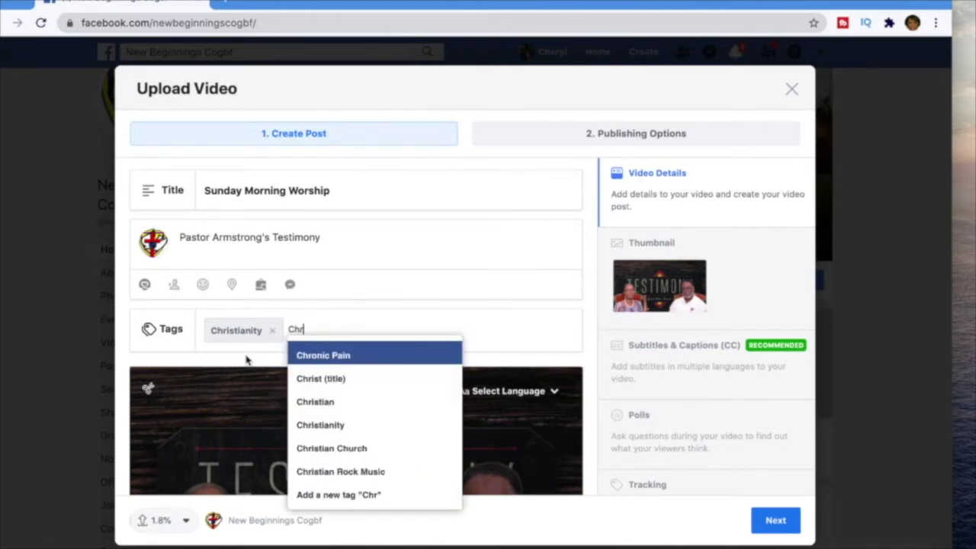
click(307, 402)
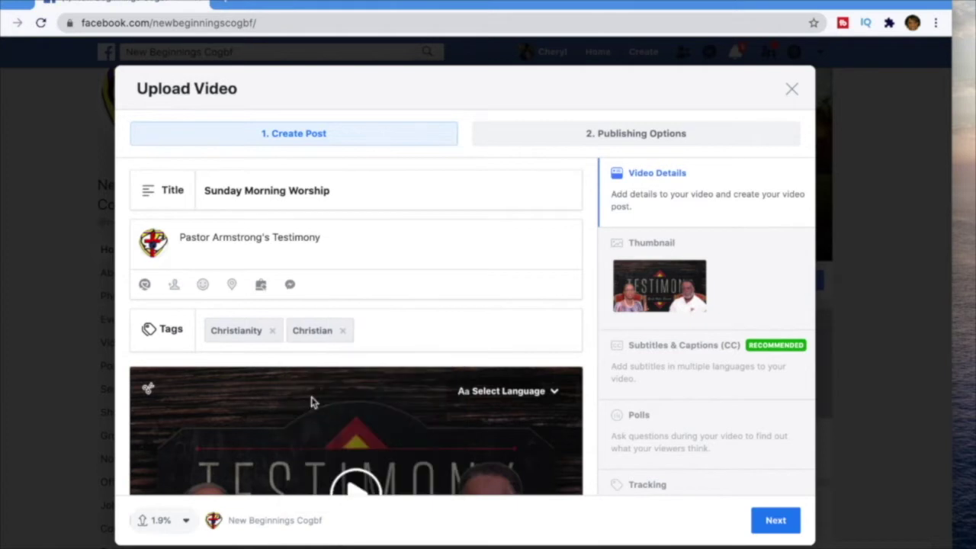
text(Ch)
scroll(311, 401, down, 2)
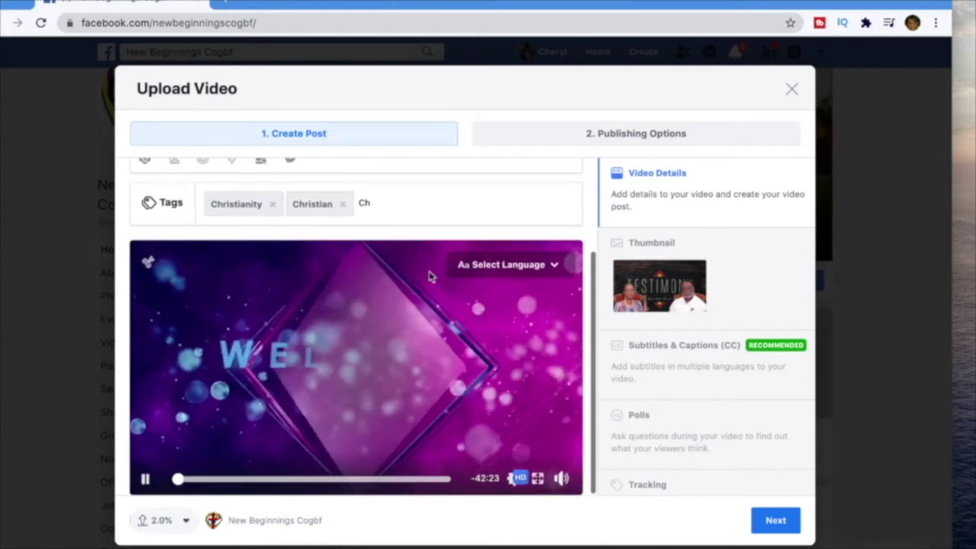
key(BackSpace)
key(BackSpace)
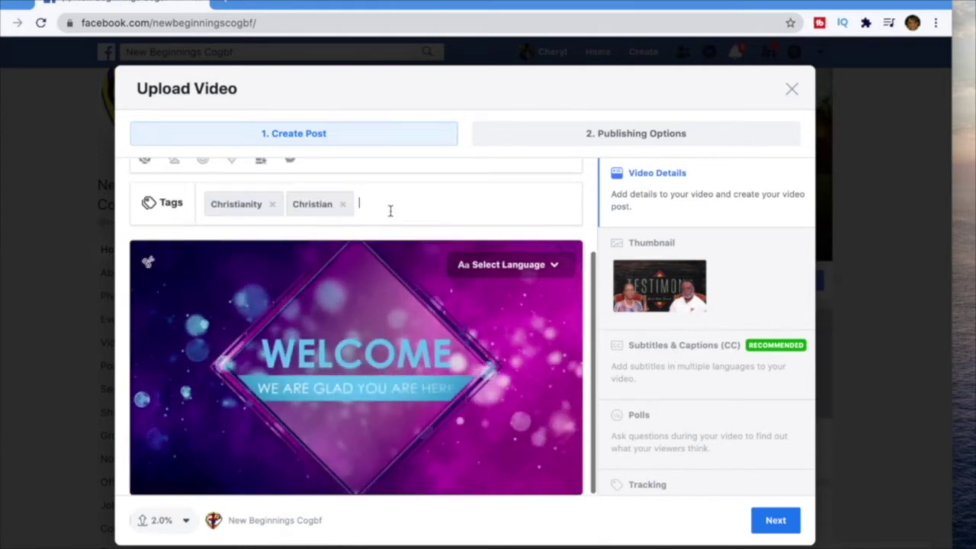
text(Chri)
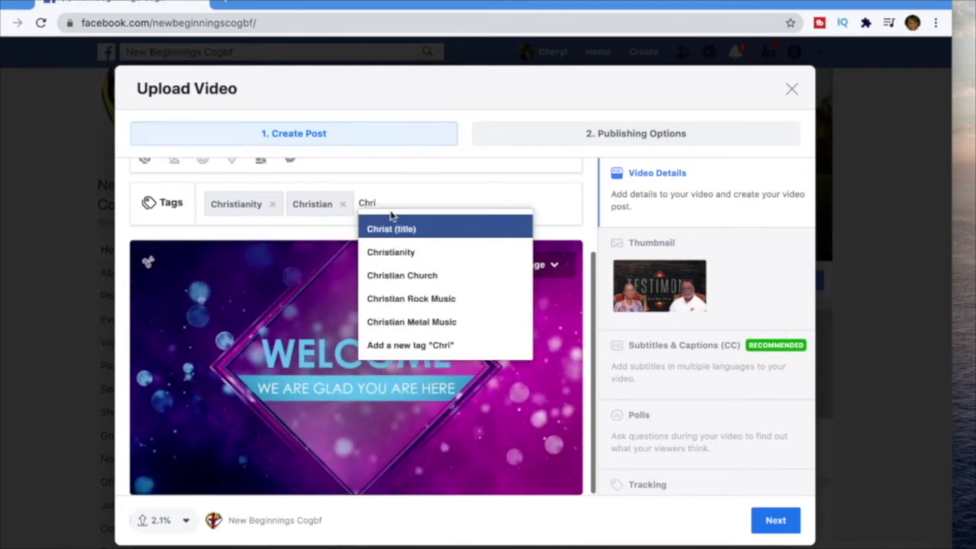
click(414, 276)
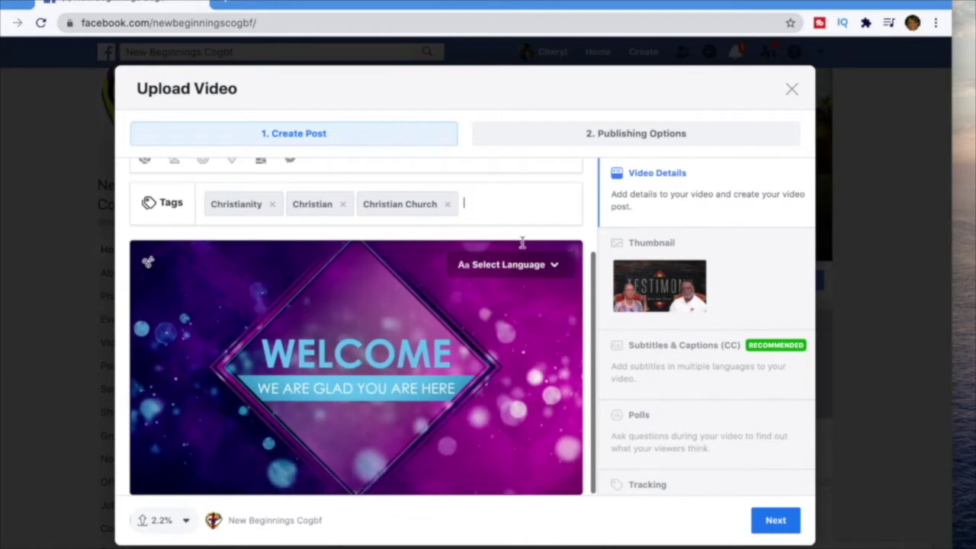
Step: Set the video's language to English
click(555, 266)
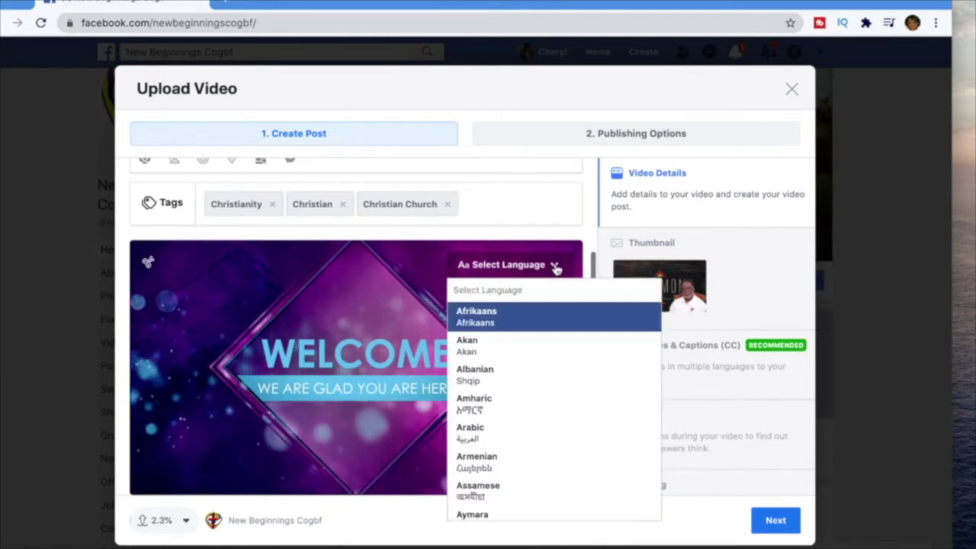
scroll(508, 321, down, 10)
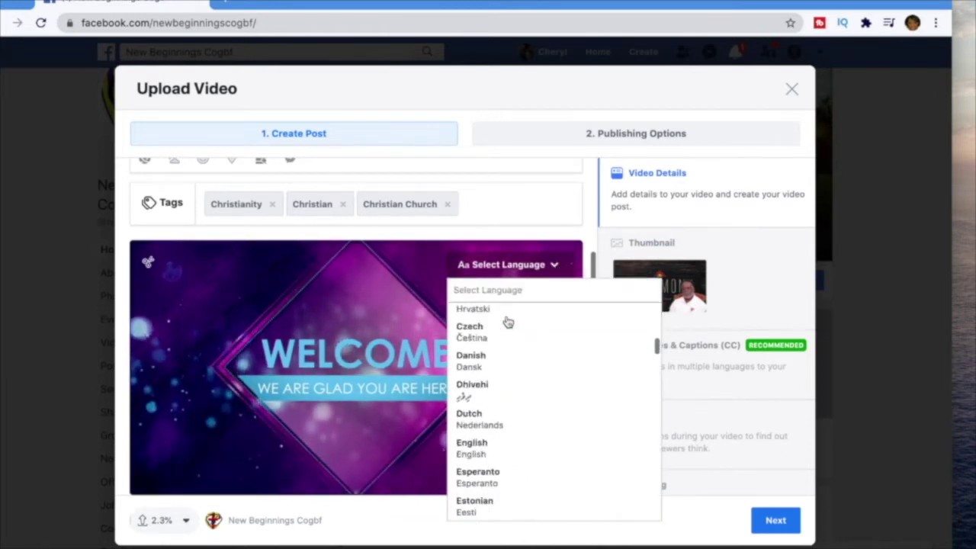
scroll(508, 321, down, 6)
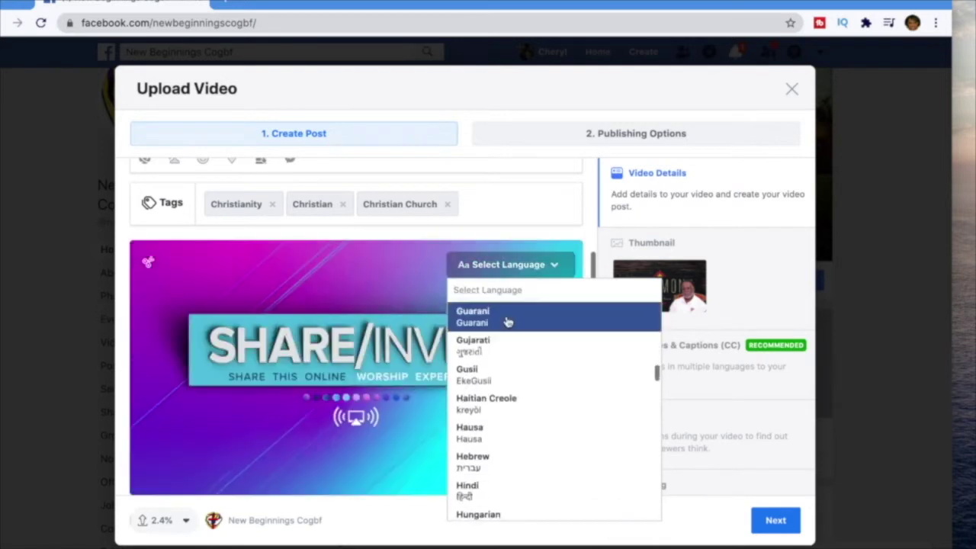
scroll(508, 320, up, 5)
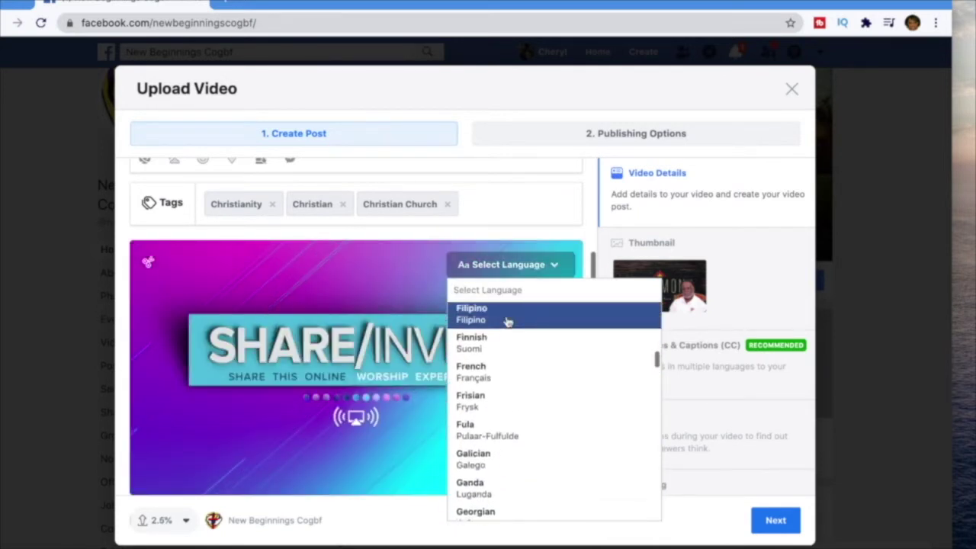
scroll(508, 321, up, 6)
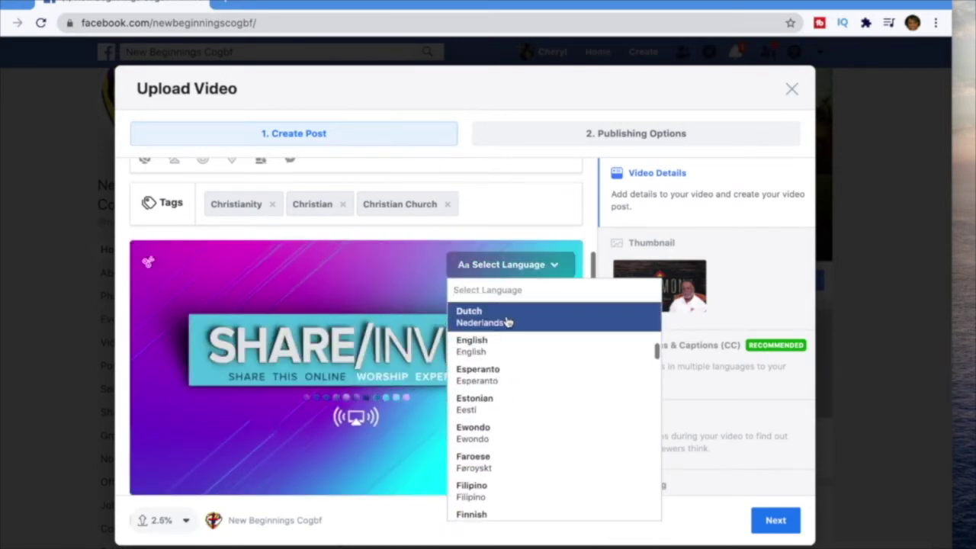
click(491, 349)
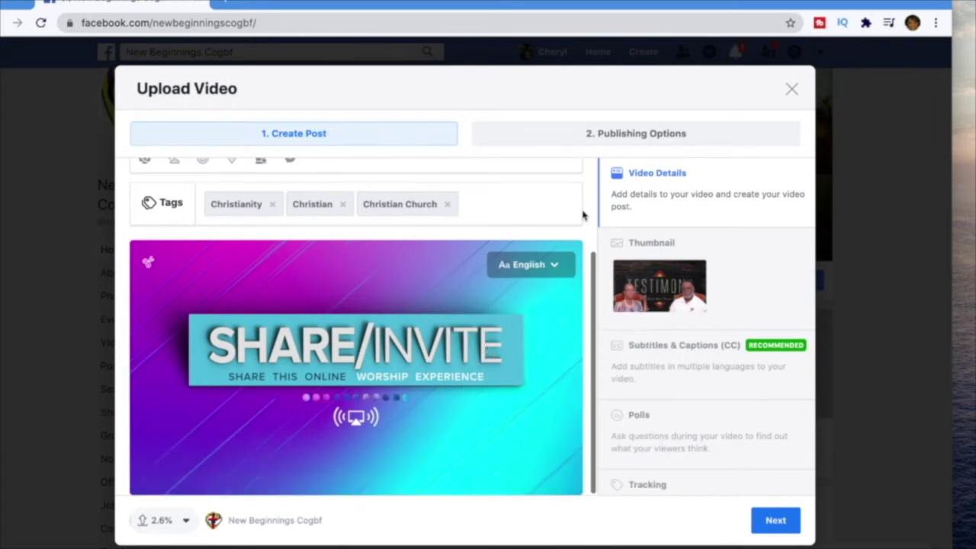
scroll(582, 216, down, 1)
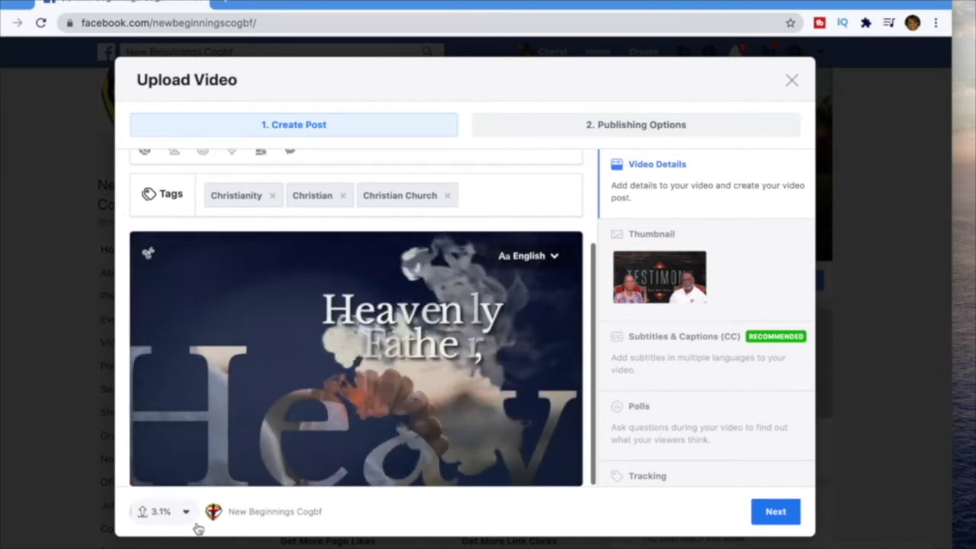
Step: Pause the video preview
click(532, 405)
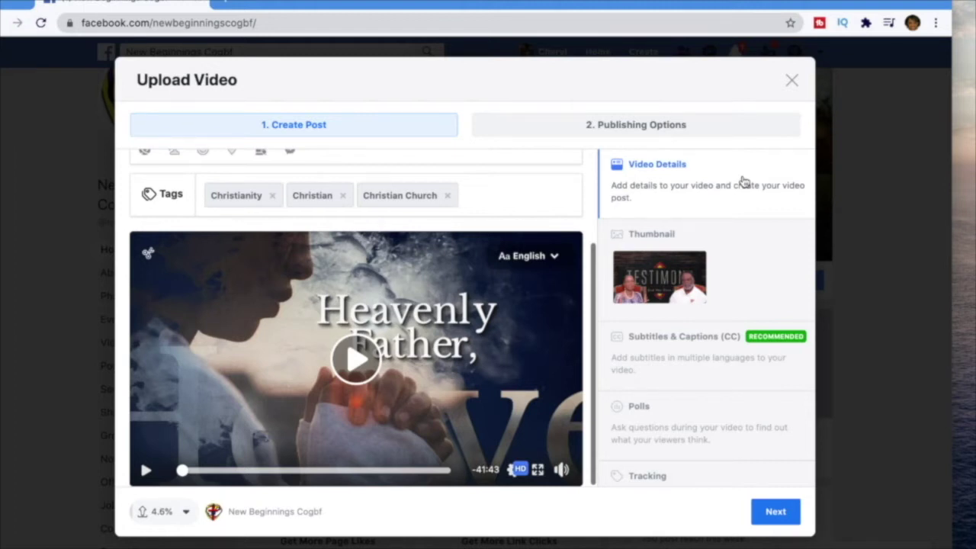
Step: In Publishing Options, choose Premiere with date July 5, 2020 and time 10:00
click(622, 125)
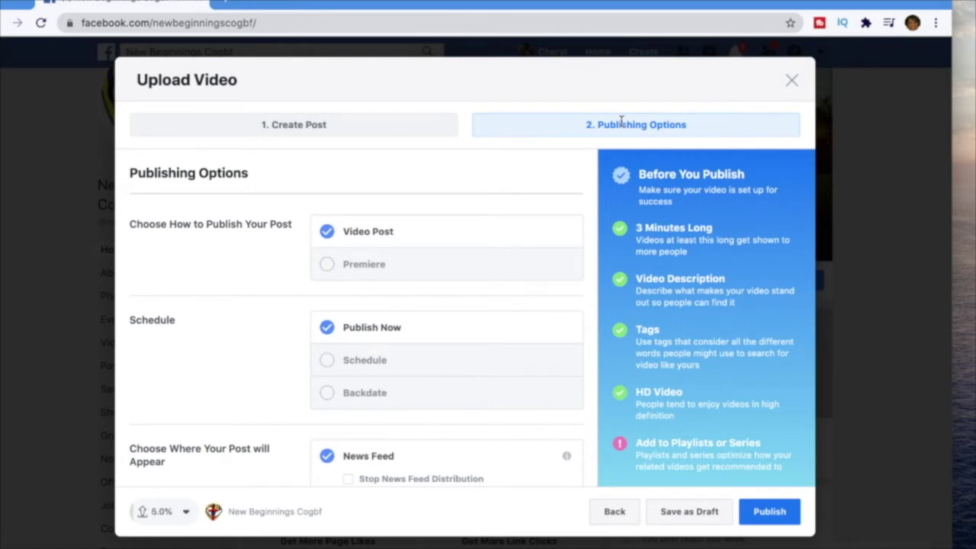
click(327, 264)
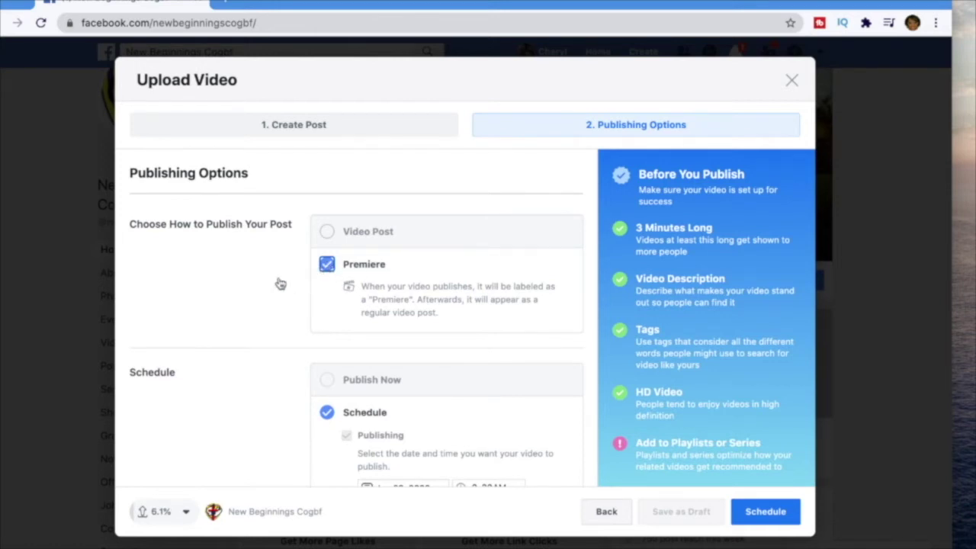
scroll(279, 283, down, 1)
scroll(279, 282, down, 2)
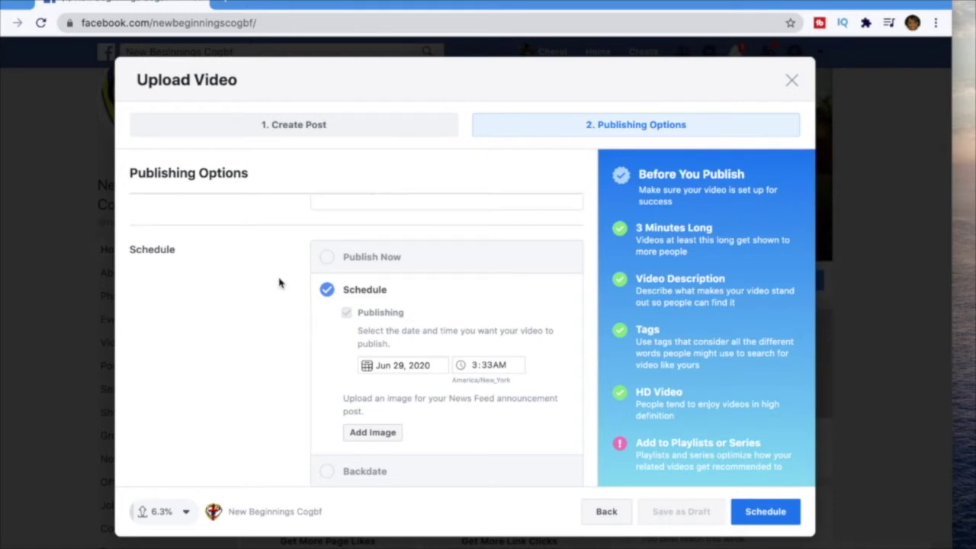
click(372, 366)
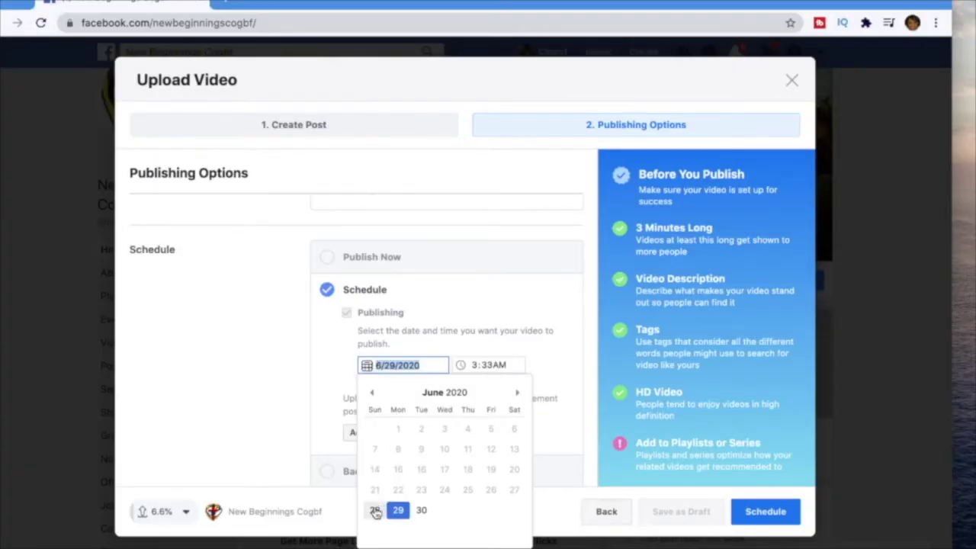
click(517, 392)
click(374, 450)
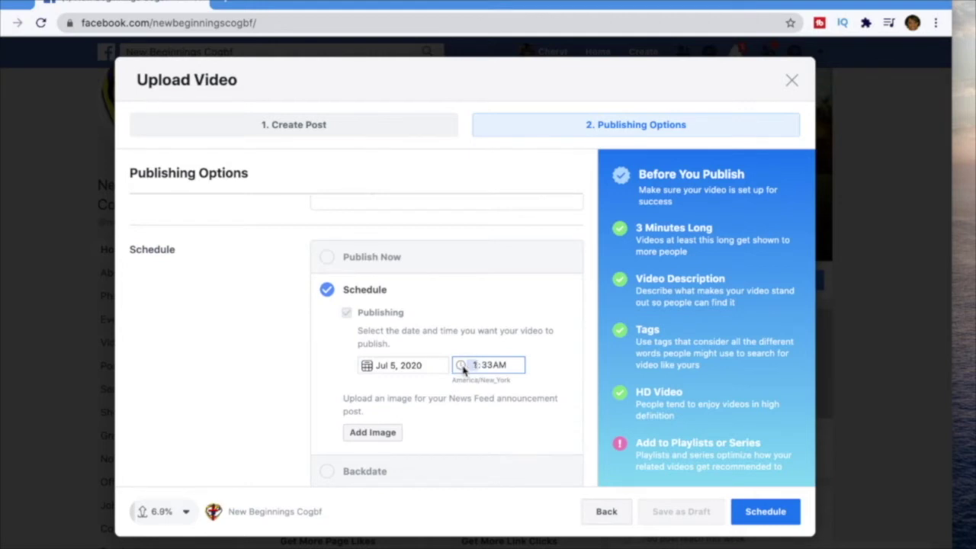
text(10)
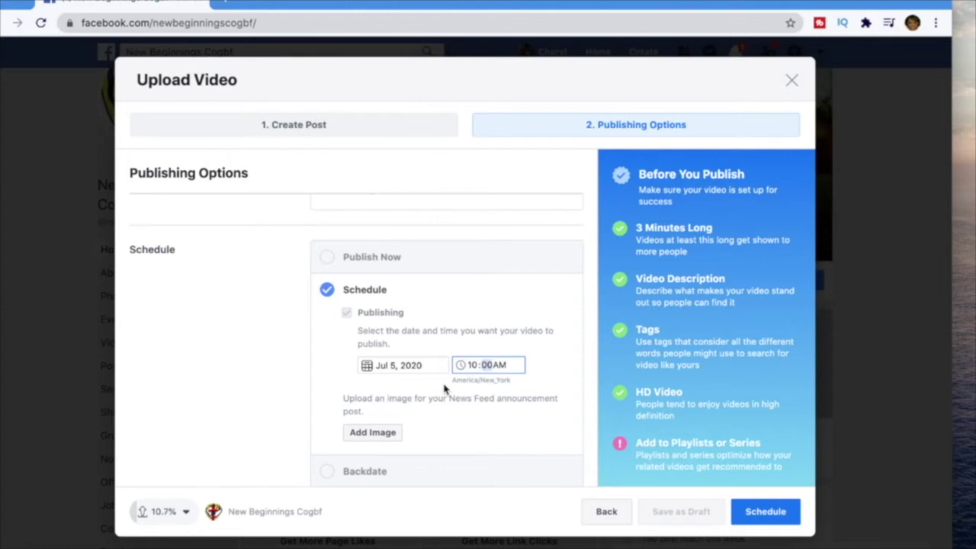
scroll(700, 308, down, 5)
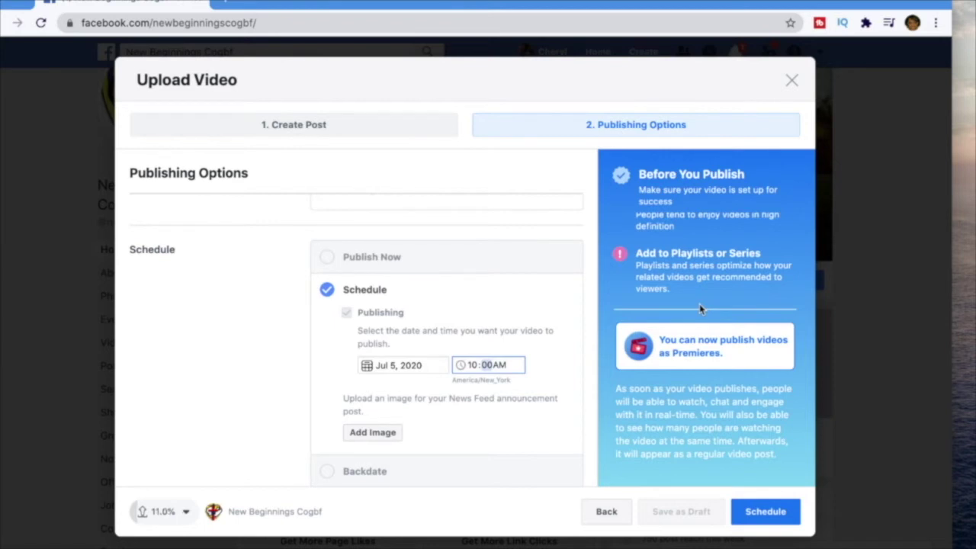
Step: Tick Sunday Morning Worship in the Choose Playlist(s) list under Add to Playlists
scroll(560, 276, down, 1)
scroll(560, 277, down, 2)
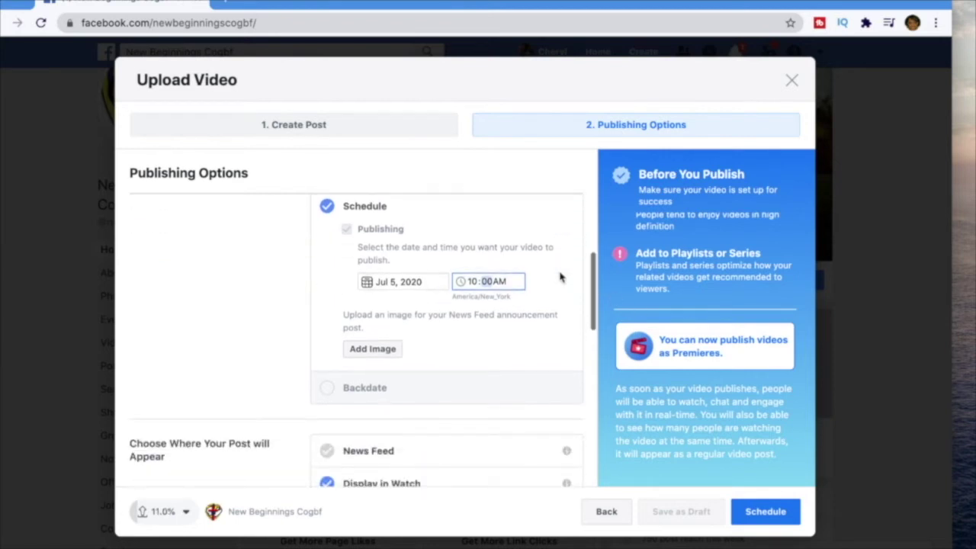
scroll(560, 277, up, 5)
scroll(561, 277, down, 1)
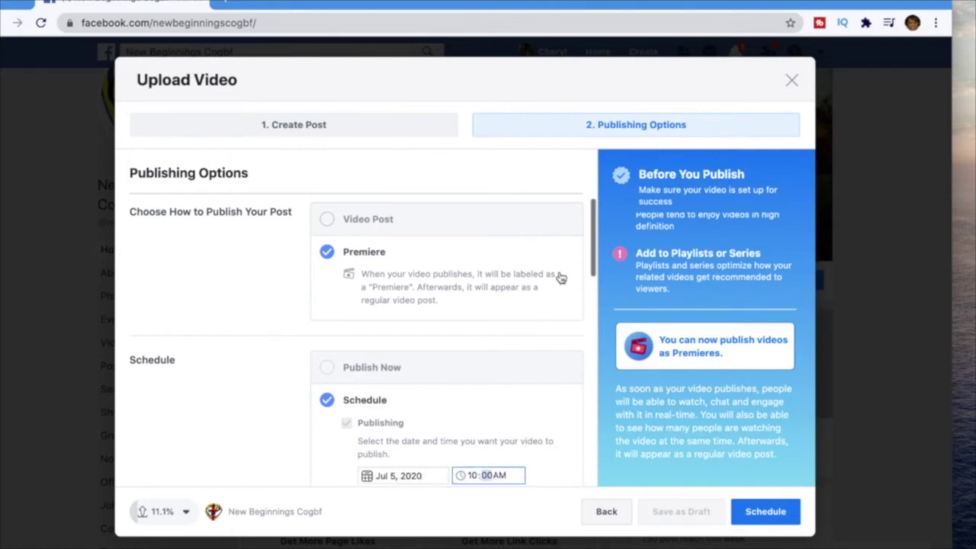
scroll(560, 277, down, 8)
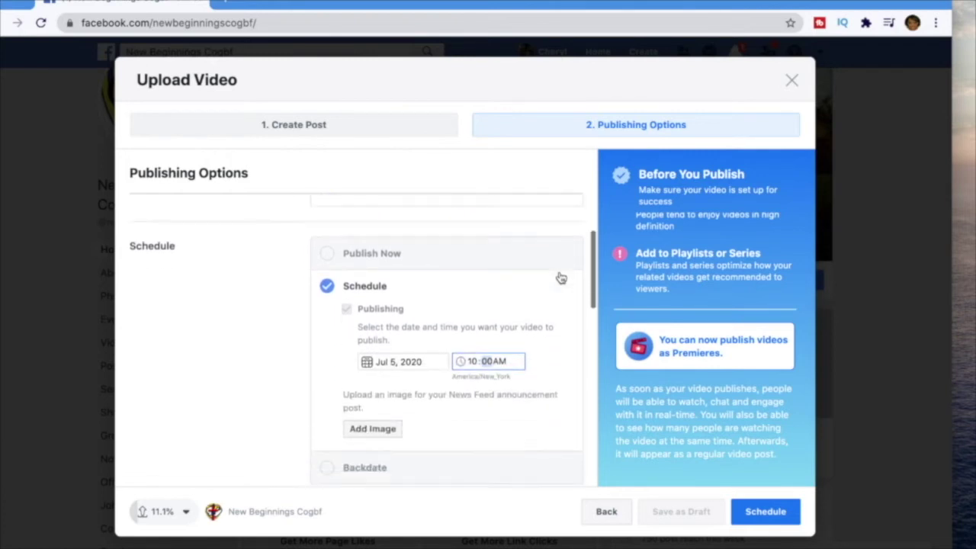
scroll(560, 276, down, 5)
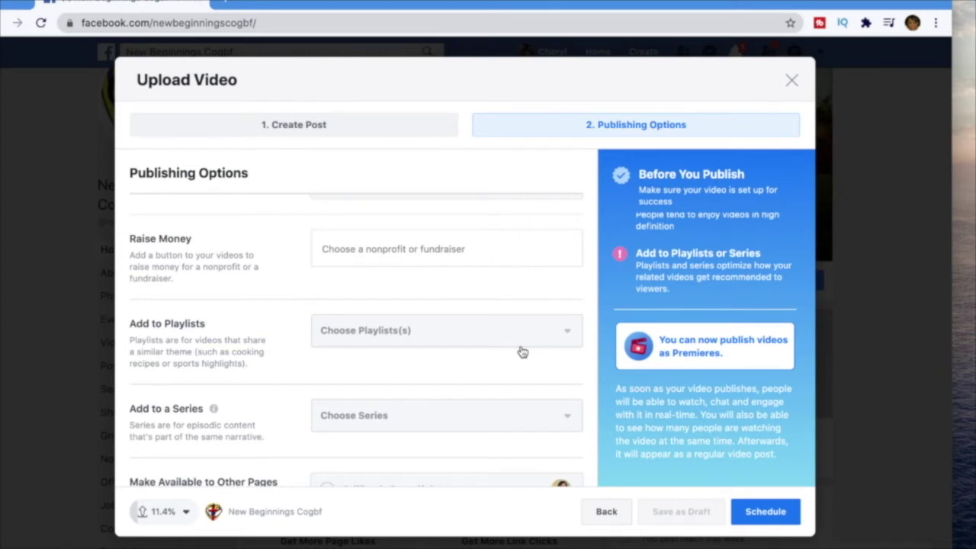
click(567, 337)
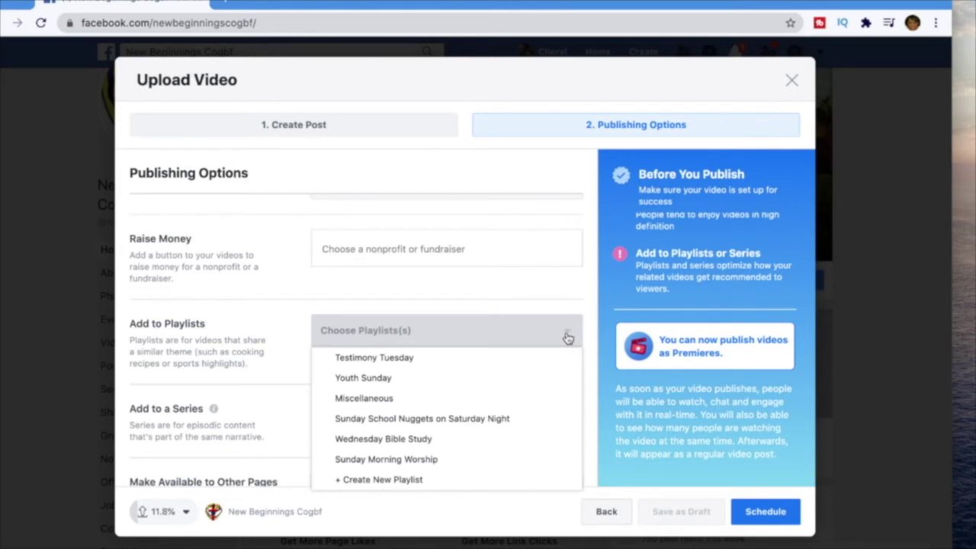
click(428, 460)
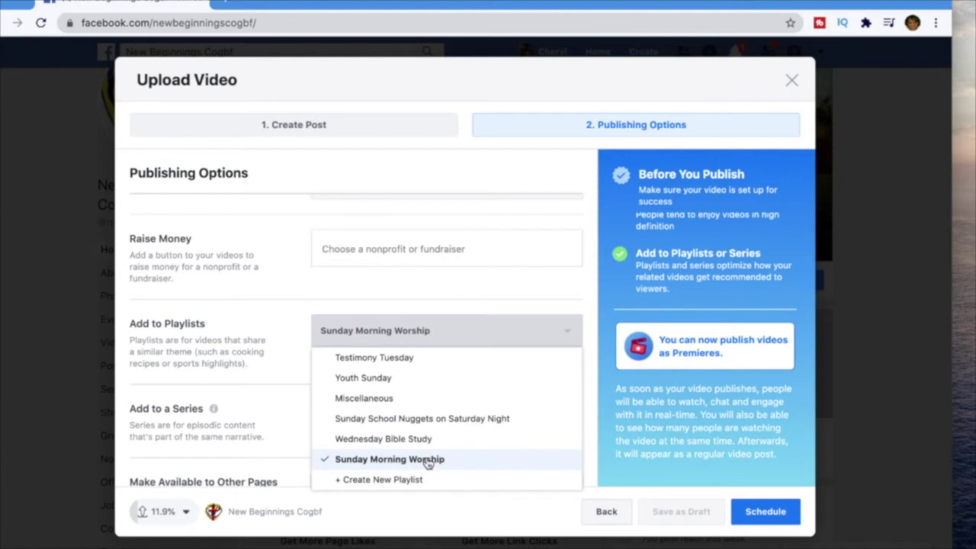
click(418, 330)
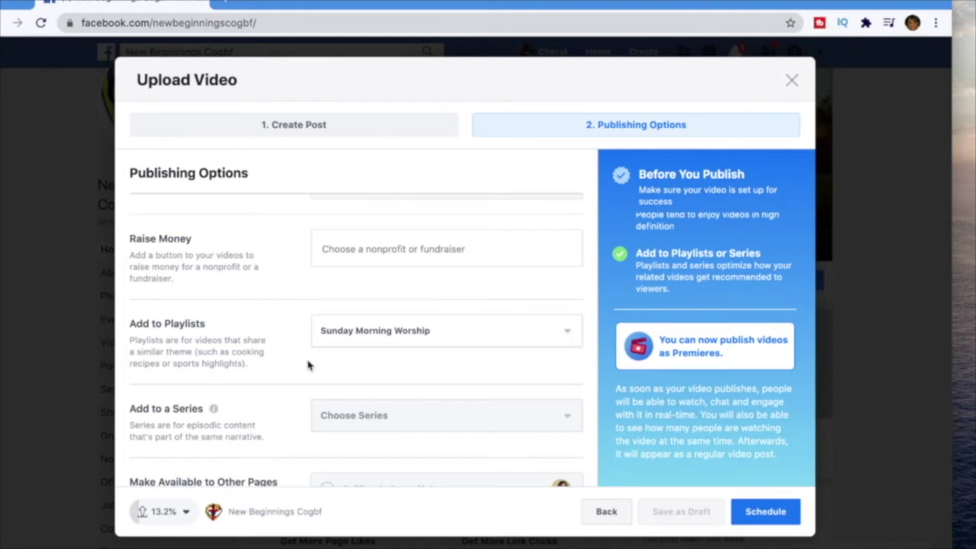
scroll(308, 366, down, 5)
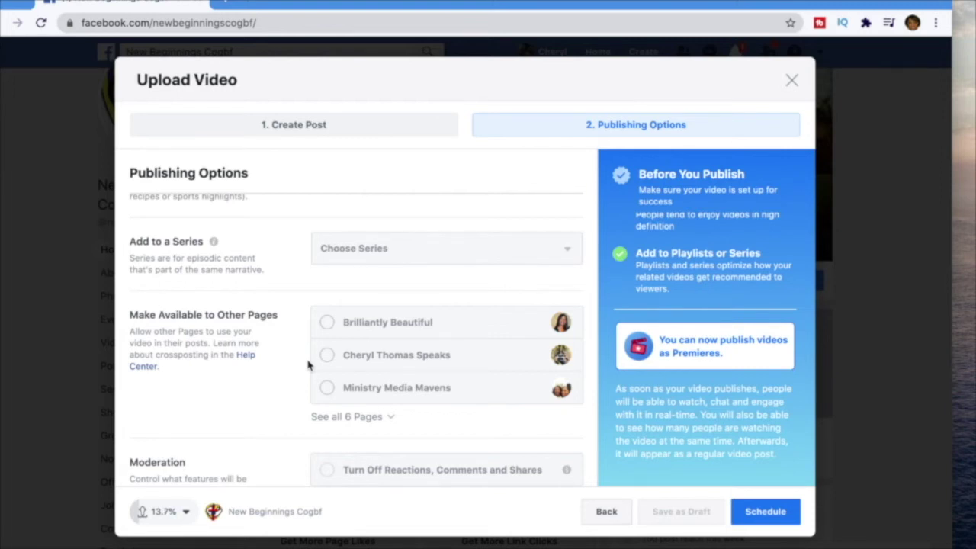
scroll(306, 305, down, 5)
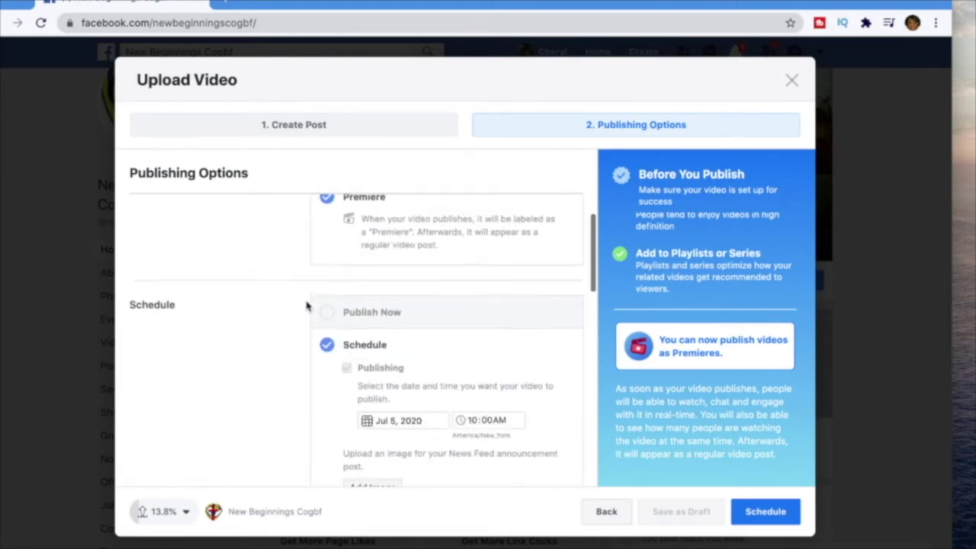
scroll(306, 305, up, 3)
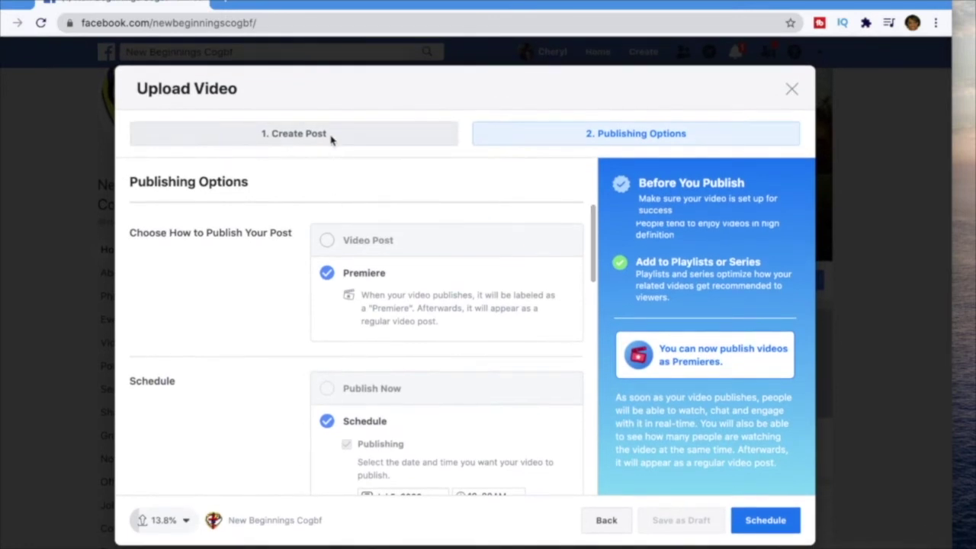
click(331, 137)
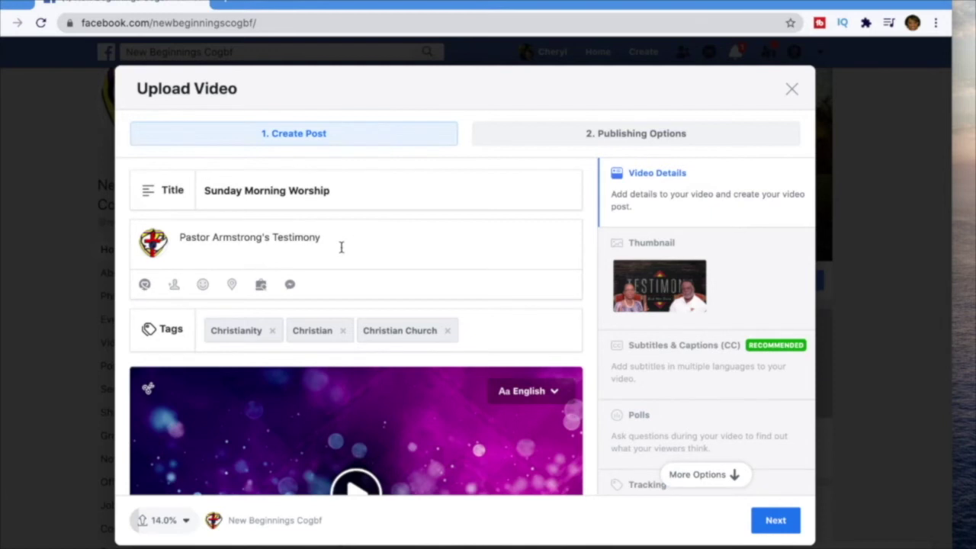
Step: Scroll down to the video preview and bring up its thumbnail options
scroll(340, 321, down, 3)
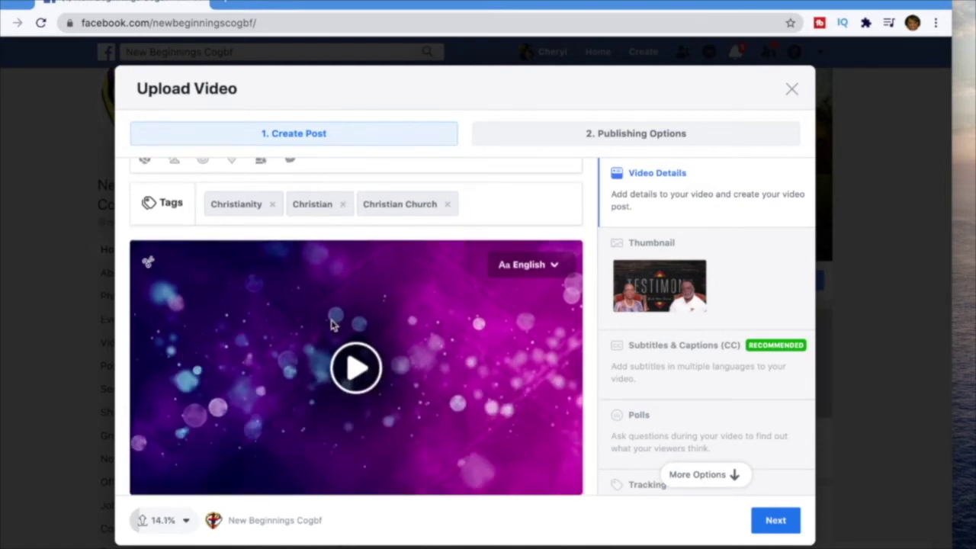
scroll(359, 370, down, 1)
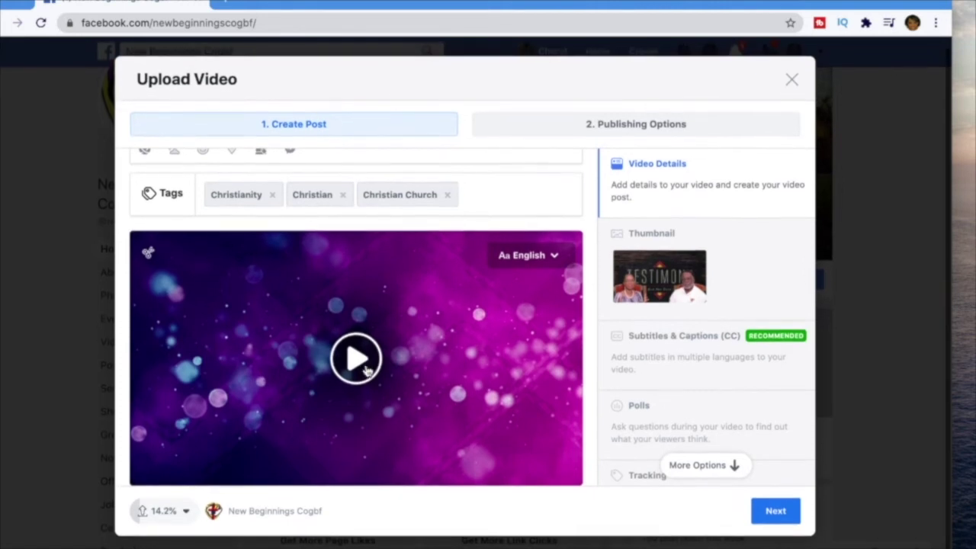
click(747, 276)
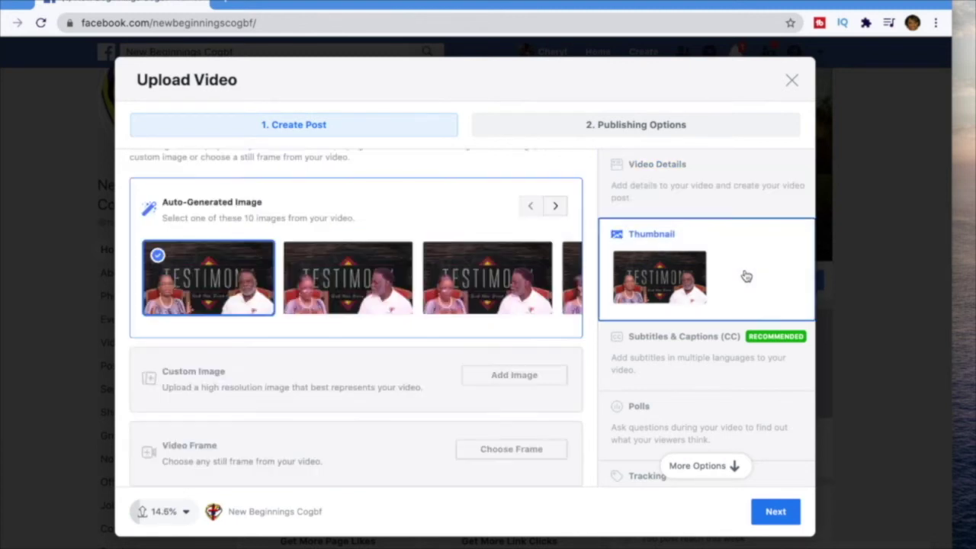
Step: Browse all auto-generated thumbnails and keep the third TESTIMONY frame selected
click(389, 281)
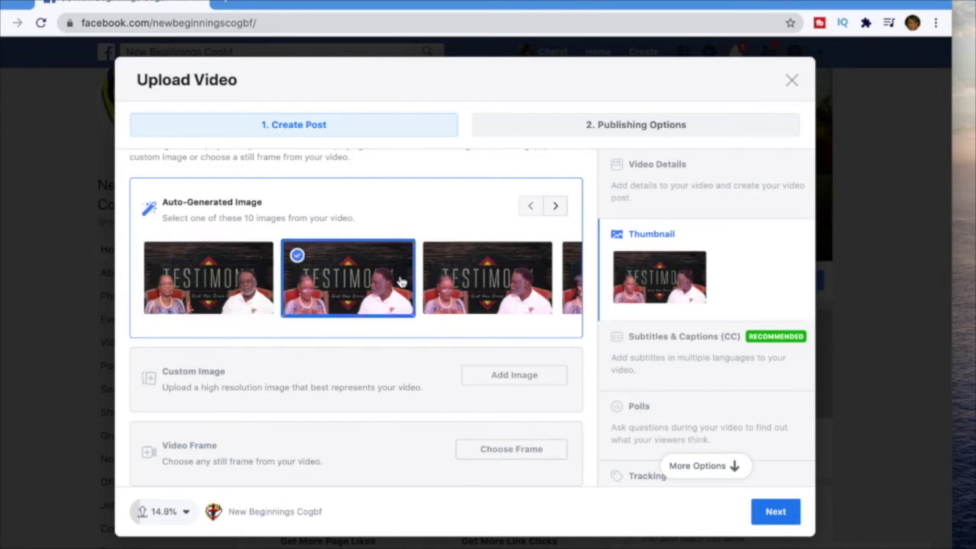
click(430, 280)
click(556, 208)
click(557, 207)
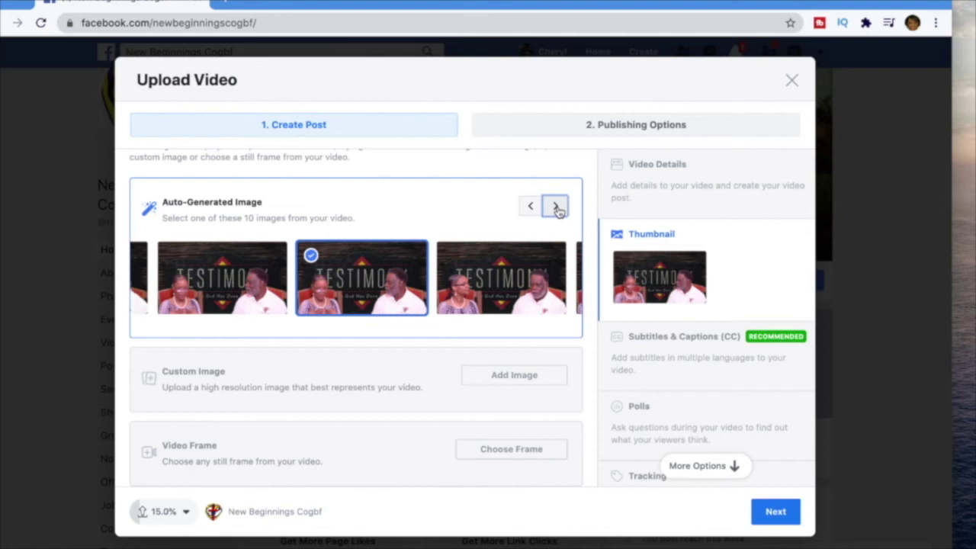
click(556, 208)
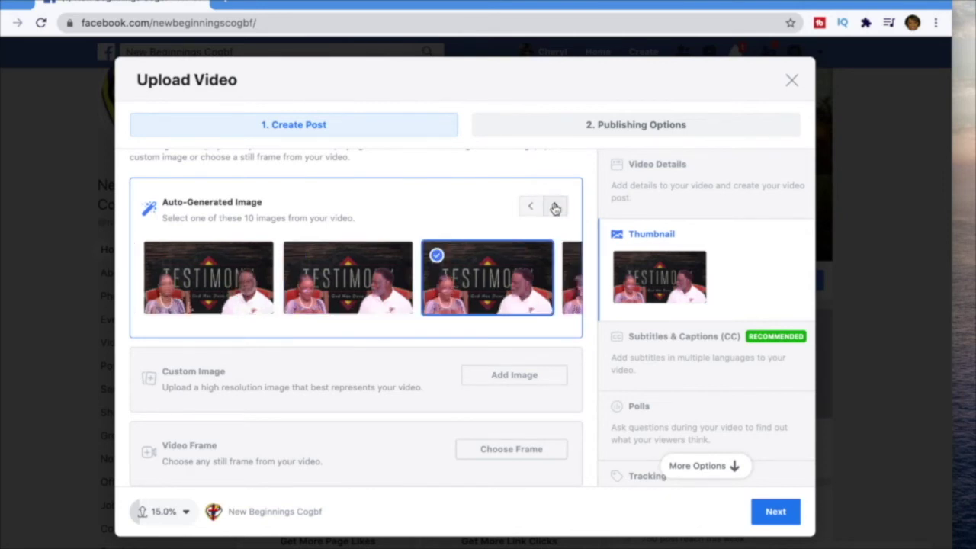
click(556, 207)
click(556, 208)
click(556, 208)
click(556, 207)
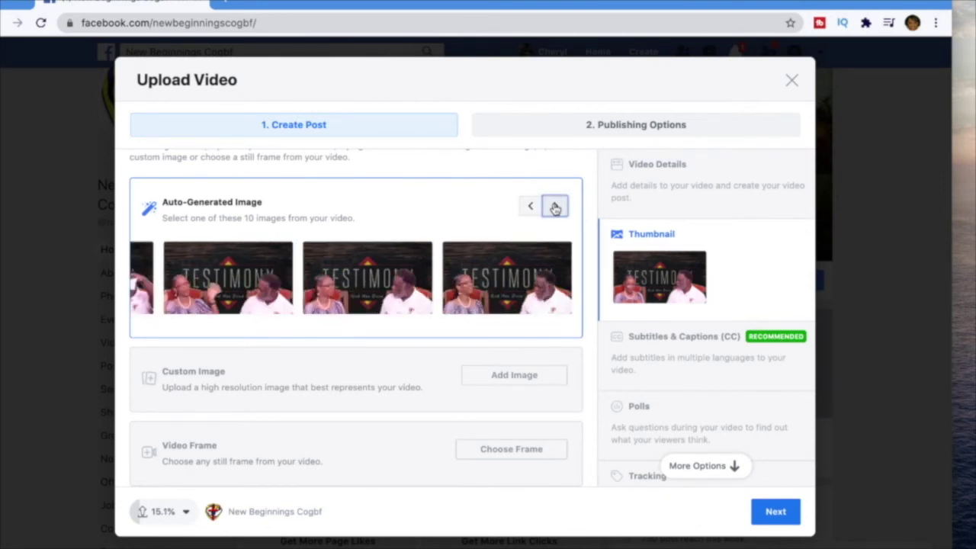
click(556, 208)
click(556, 208)
click(529, 206)
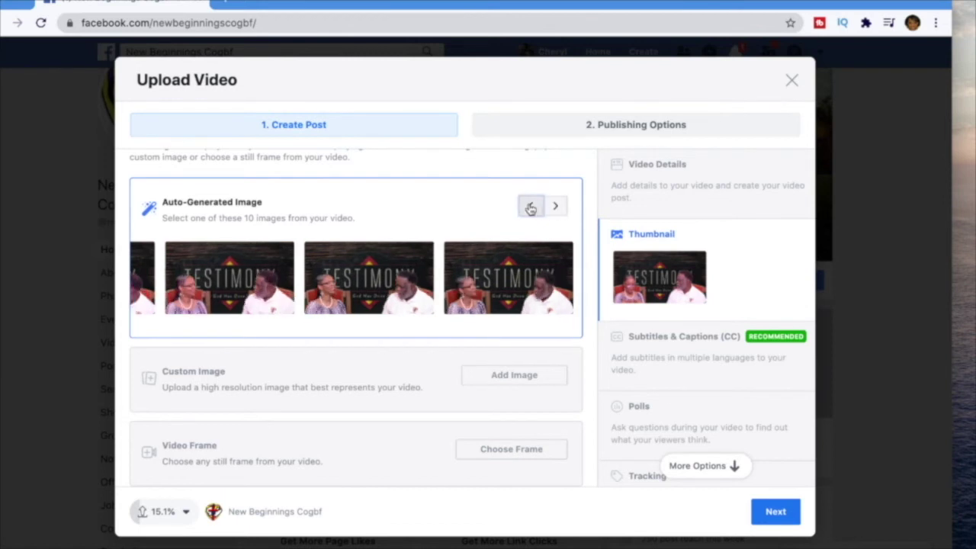
click(530, 208)
click(531, 208)
click(530, 208)
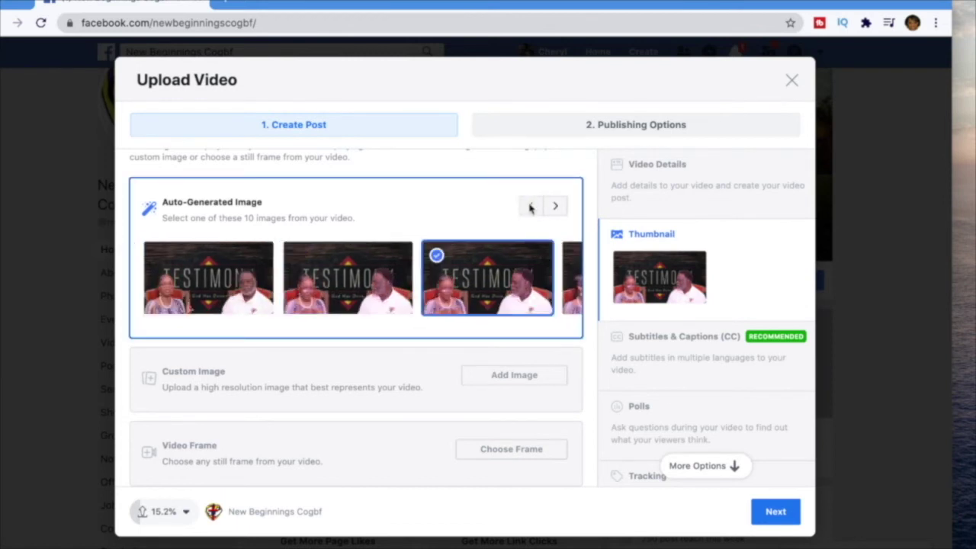
Step: Upload _NB SM Graphic from Graphic Elements > Images and Motion Videos as the custom thumbnail
click(508, 378)
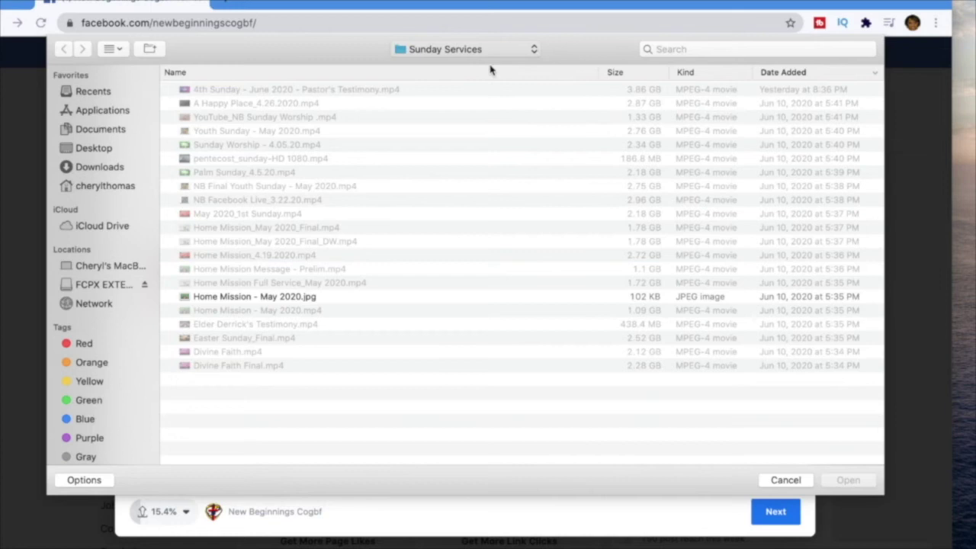
key(super+Up)
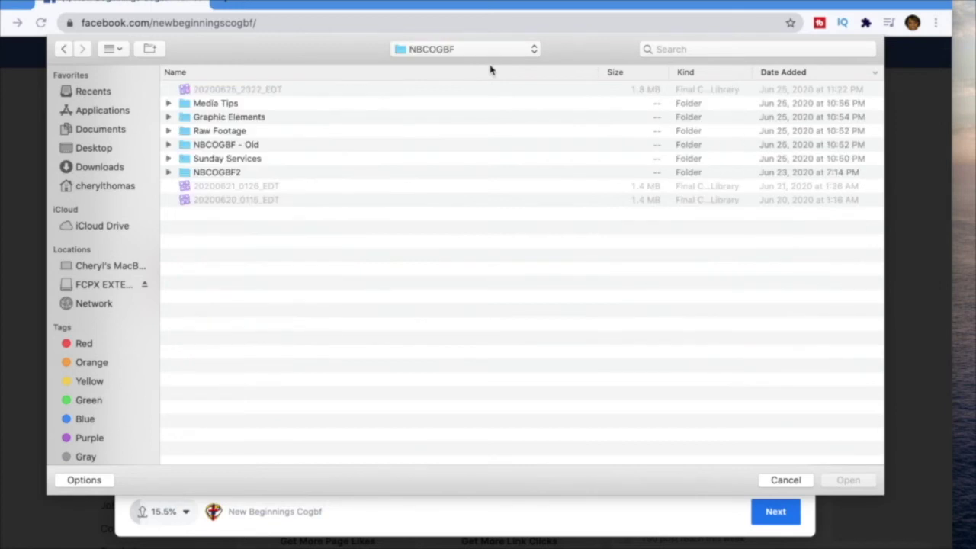
double_click(249, 120)
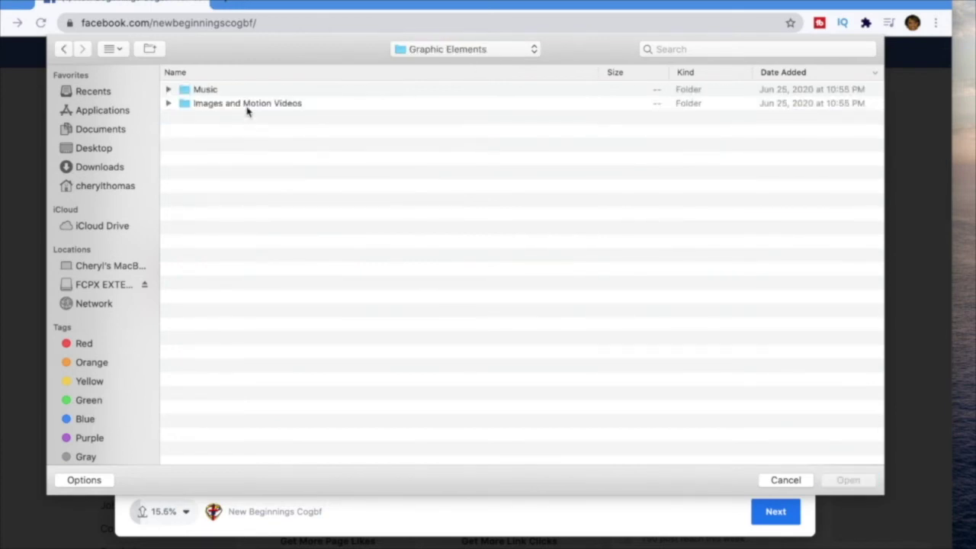
double_click(247, 106)
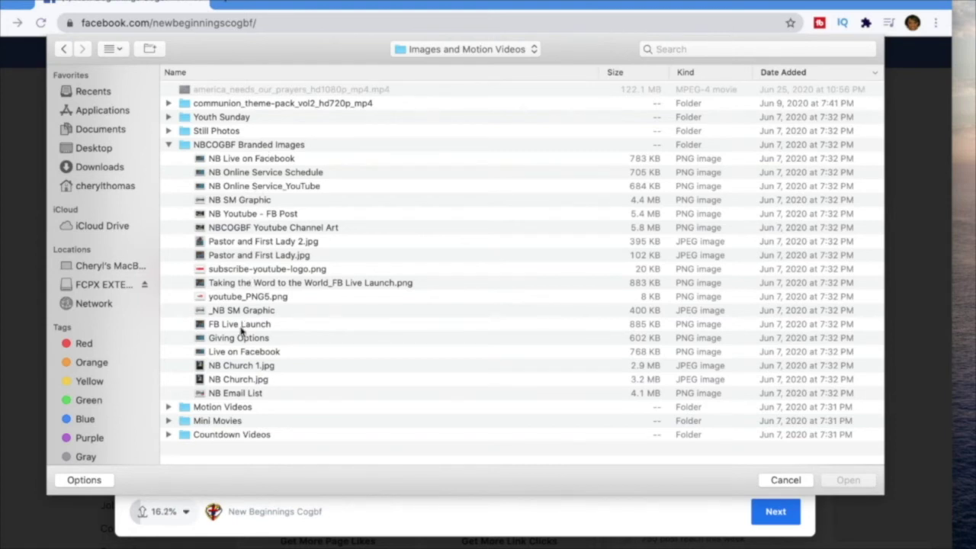
click(242, 312)
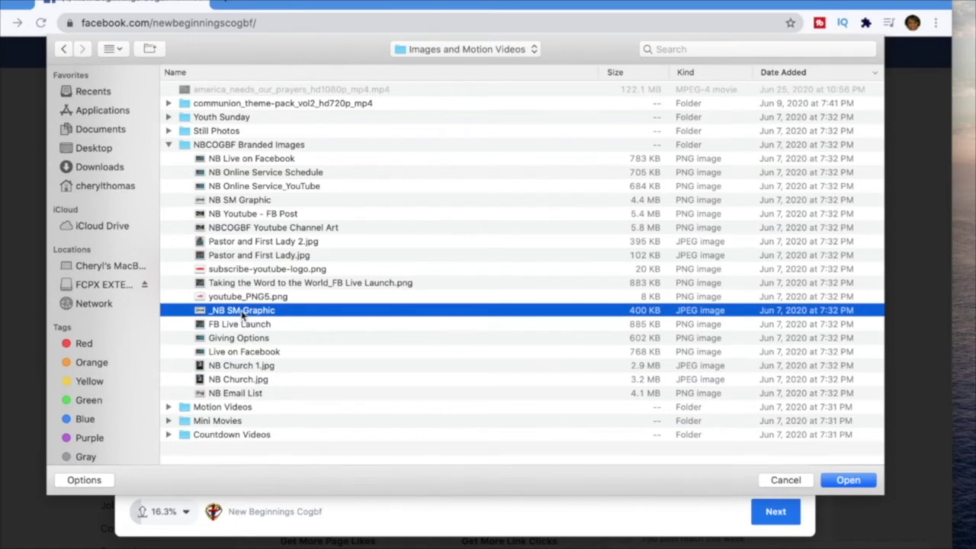
click(841, 485)
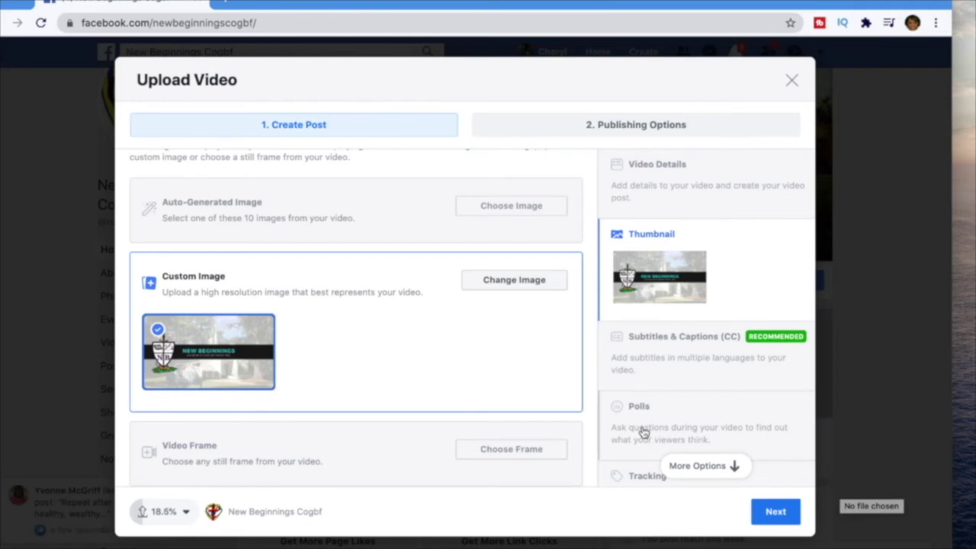
Step: Advance the upload to Publishing Options with Premiere and Schedule selected
click(776, 513)
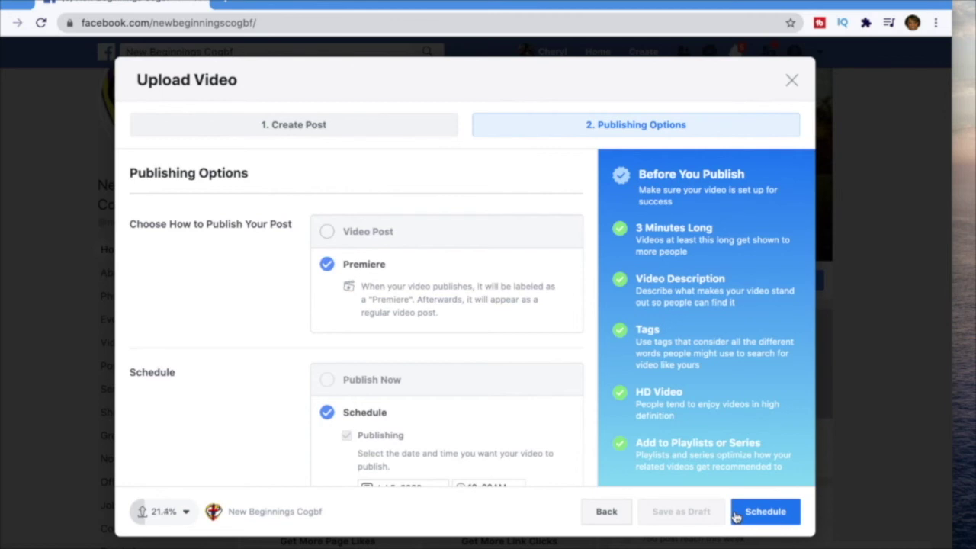
Step: Submit the video as a scheduled Premiere while the upload sits at 21.4%
click(770, 517)
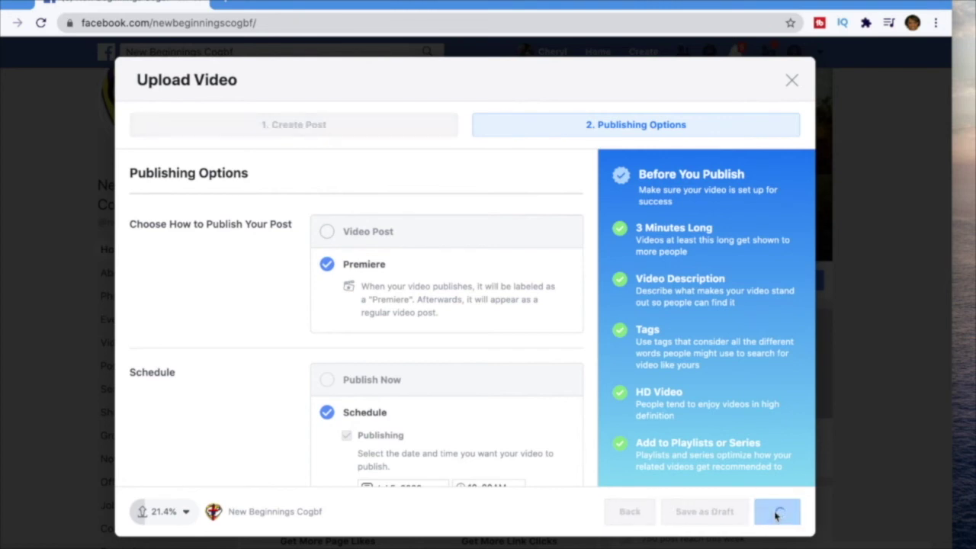